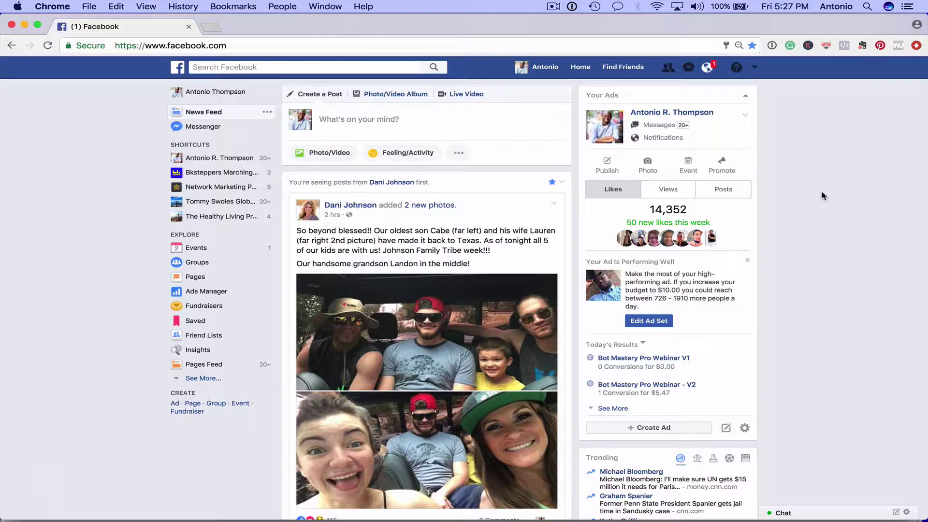
- Go from Create Ads through All Tools to Power Editor's Page Posts tool
click(753, 67)
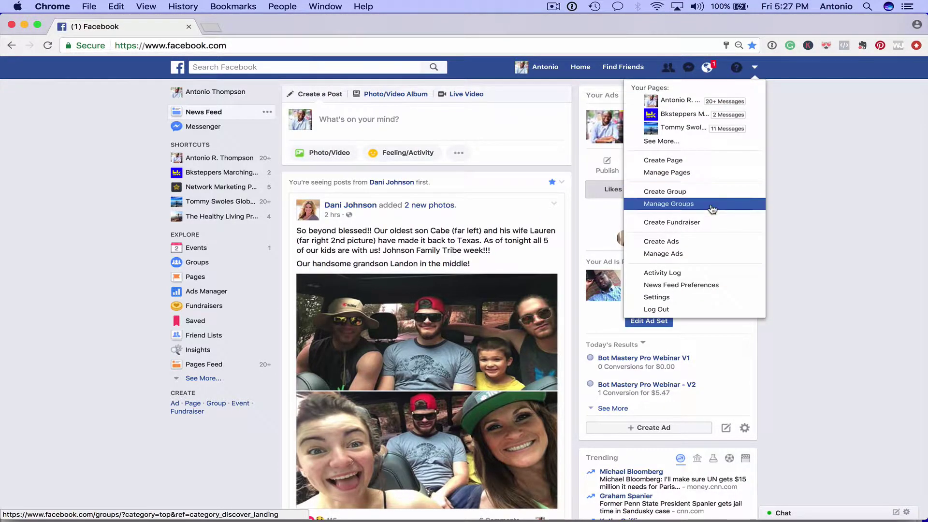
click(703, 242)
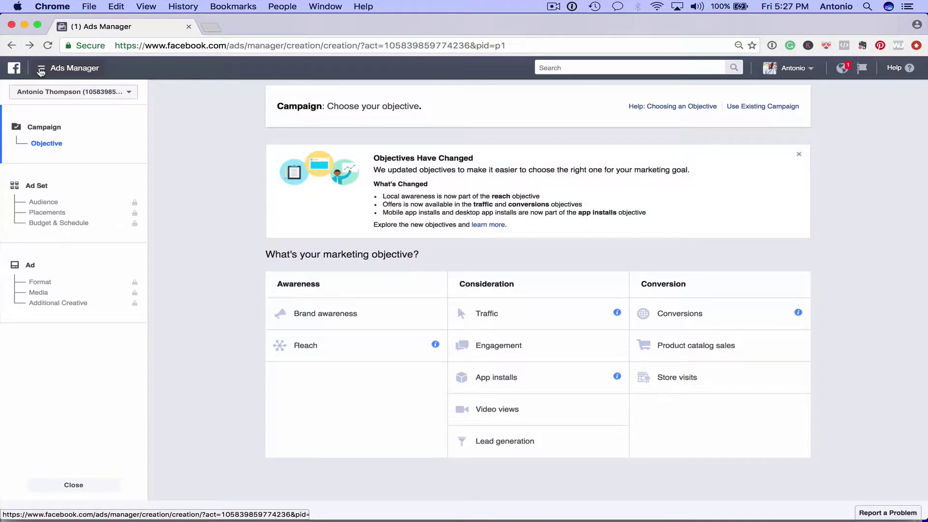
click(41, 69)
click(95, 237)
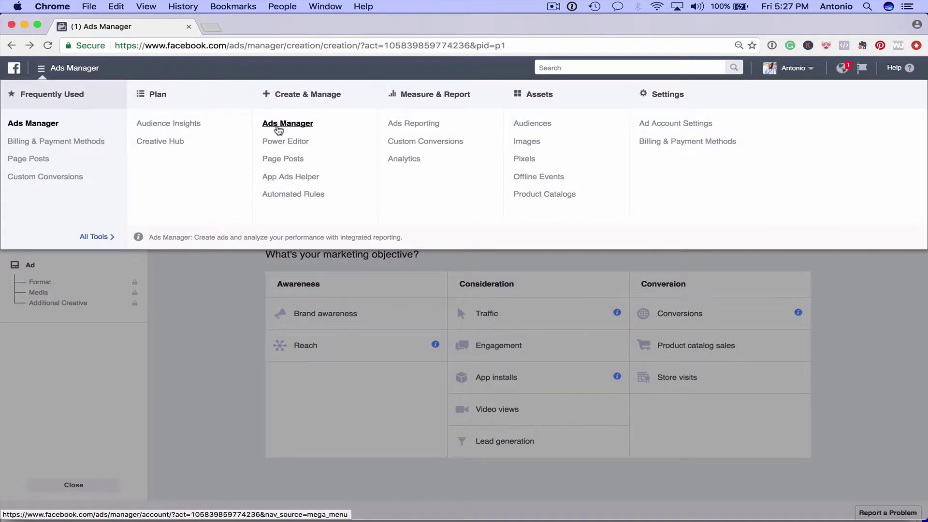
click(282, 158)
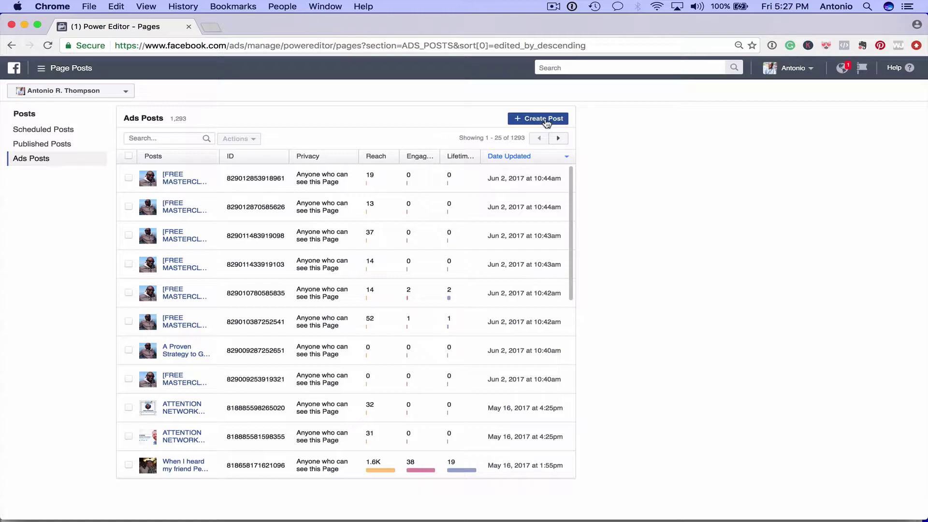
- Start a new unpublished page post and choose the Photo post type after previewing the others
click(547, 121)
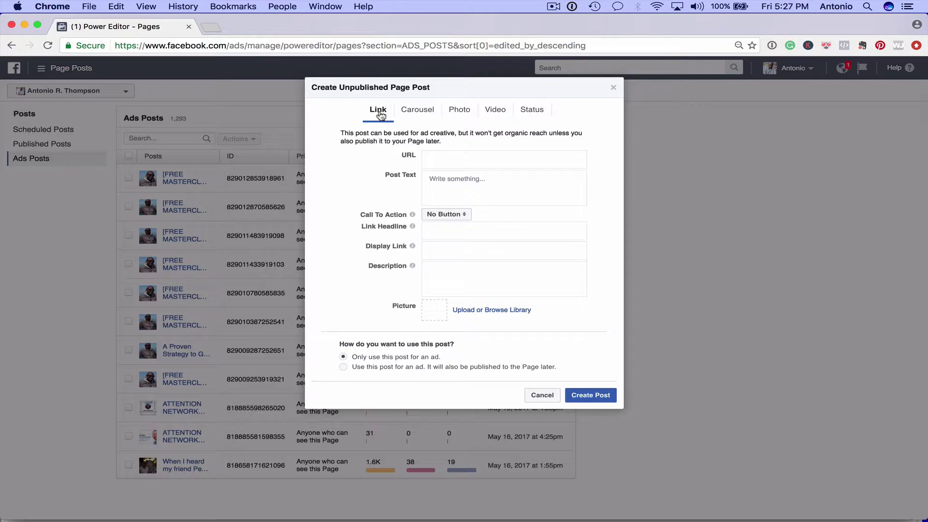
click(417, 109)
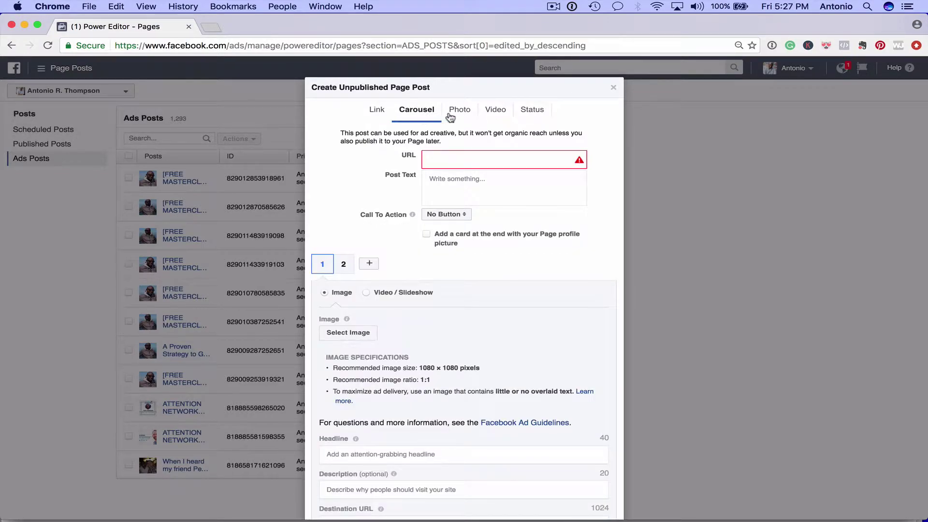
click(459, 110)
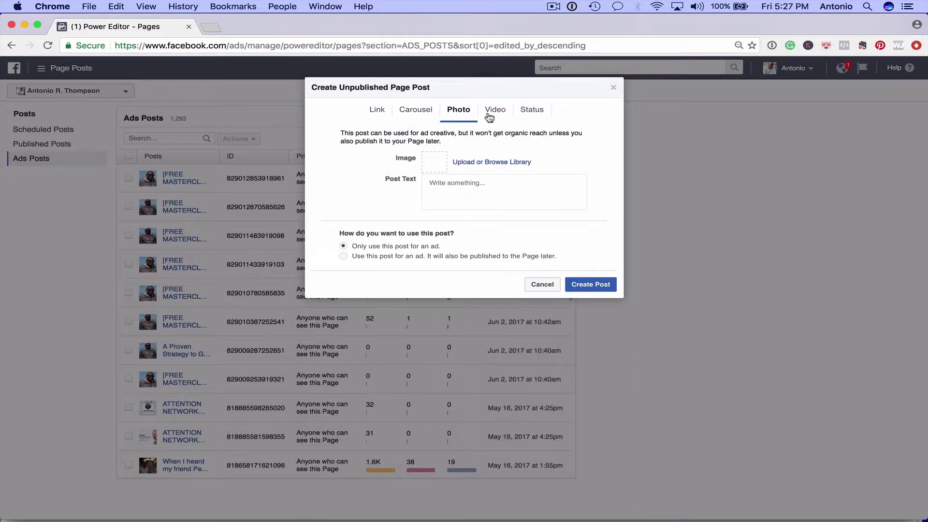
click(494, 112)
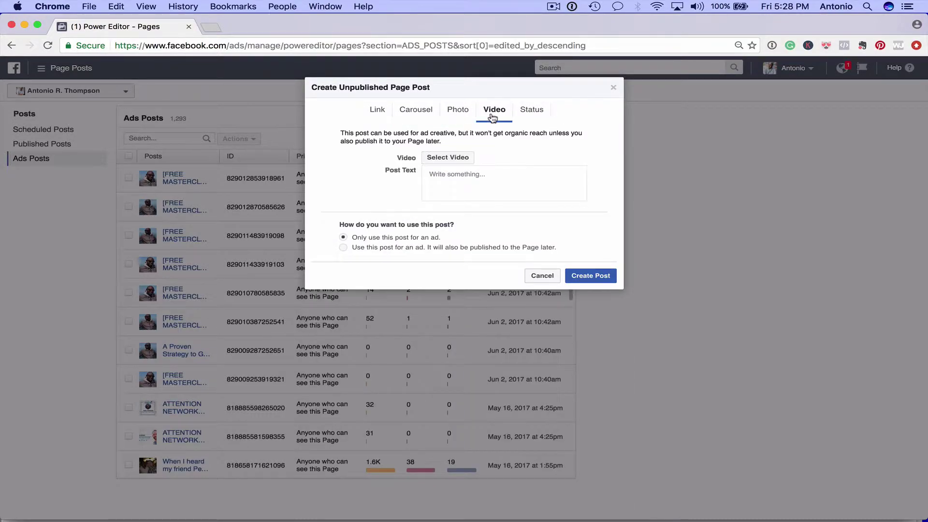
click(533, 110)
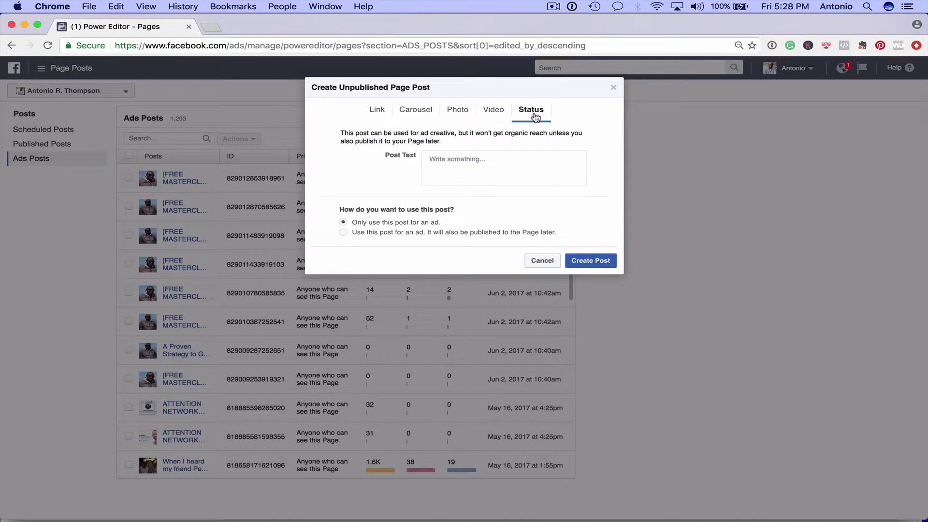
click(459, 110)
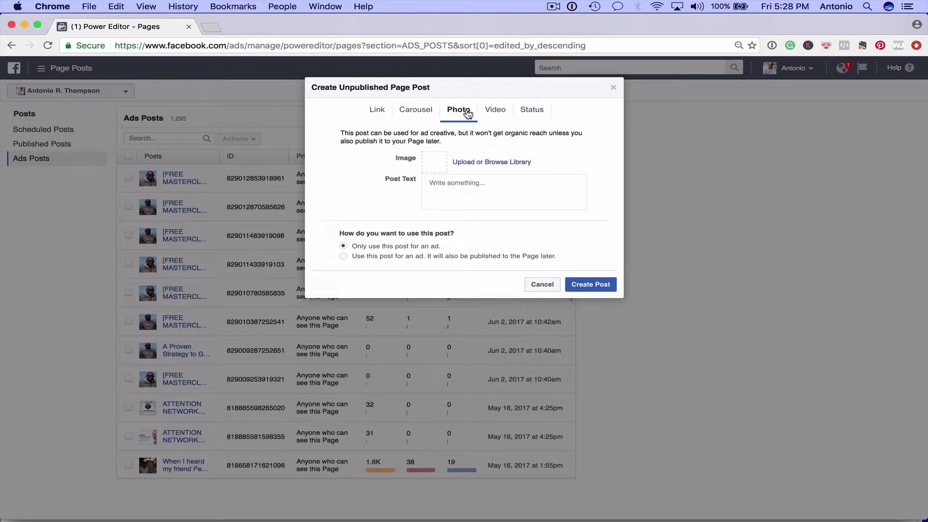
- Attach the library photo of the man in sunglasses to the post
click(484, 164)
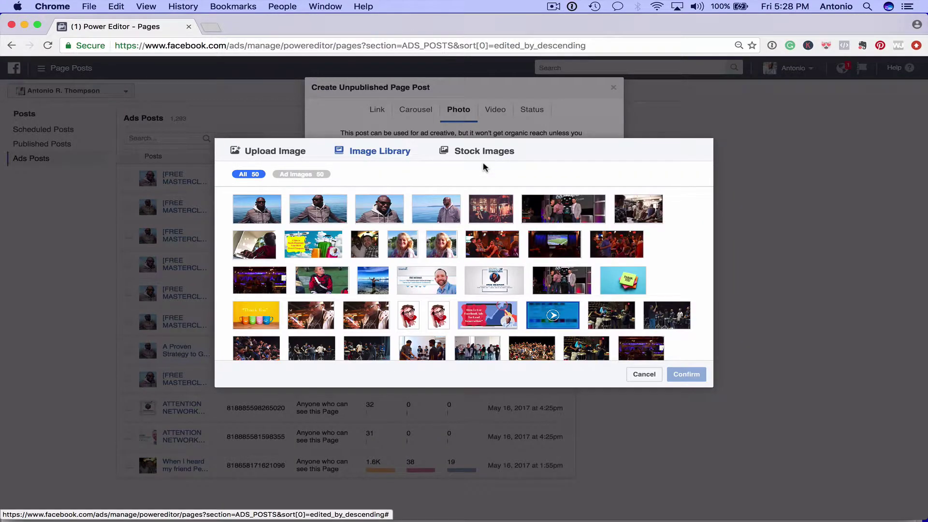
click(378, 208)
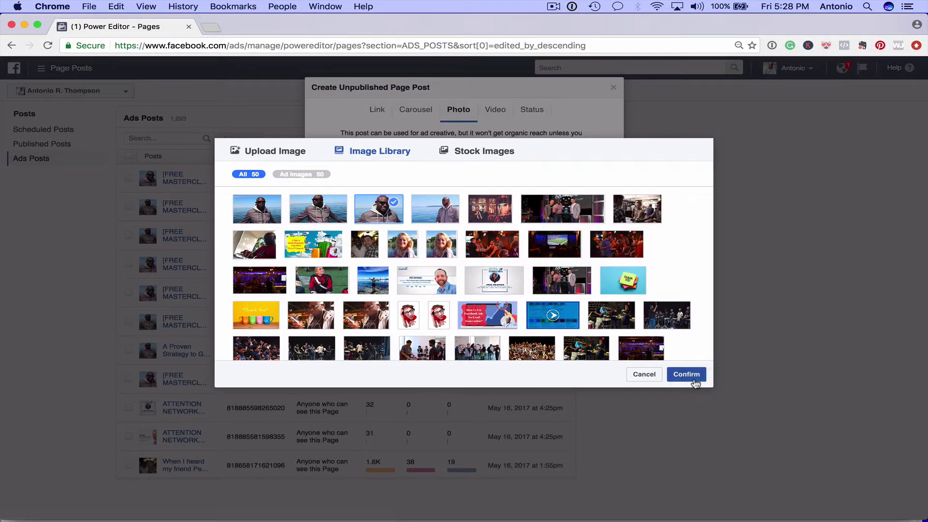
click(687, 374)
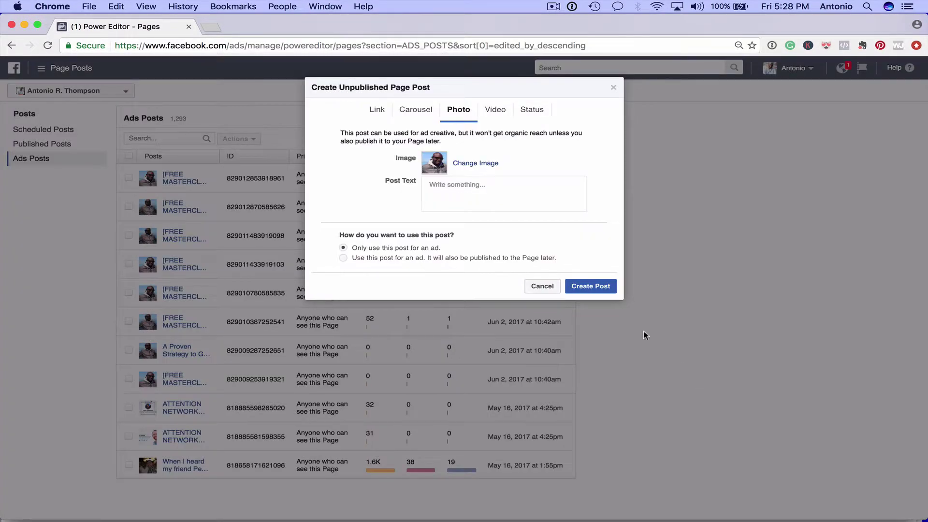
- Write post text about bringing 937 new customers into a network marketing business
click(500, 190)
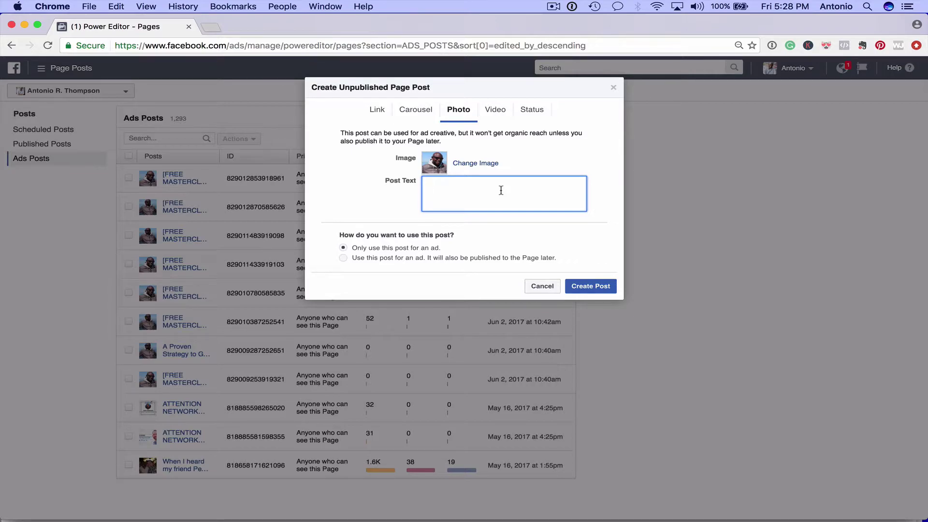
text(Striong)
text(eople)
text(work markein)
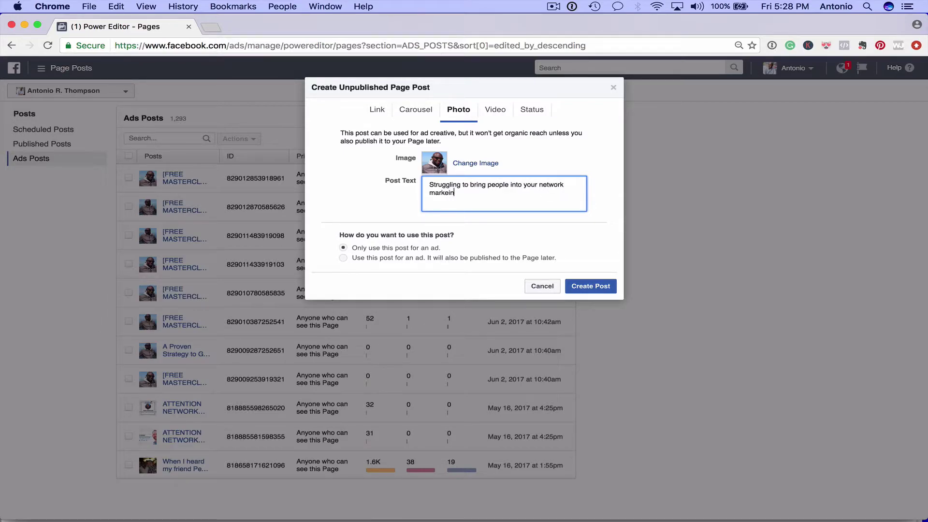
text(ng)
key(BackSpace)
key(BackSpace)
key(BackSpace)
text(g busu)
text(ess)
text(?  See ho)
text(w she brough)
text(t in 9)
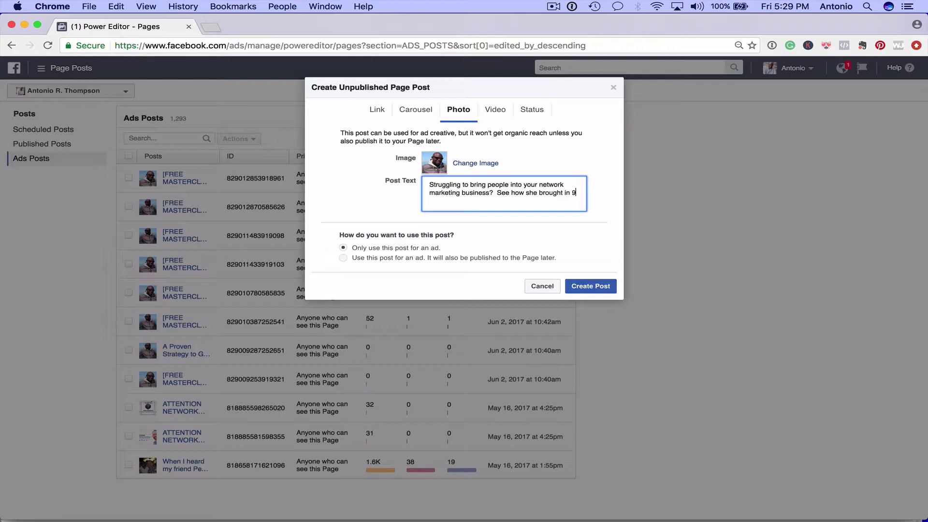
text(37 new customer)
text( than 9 months.)
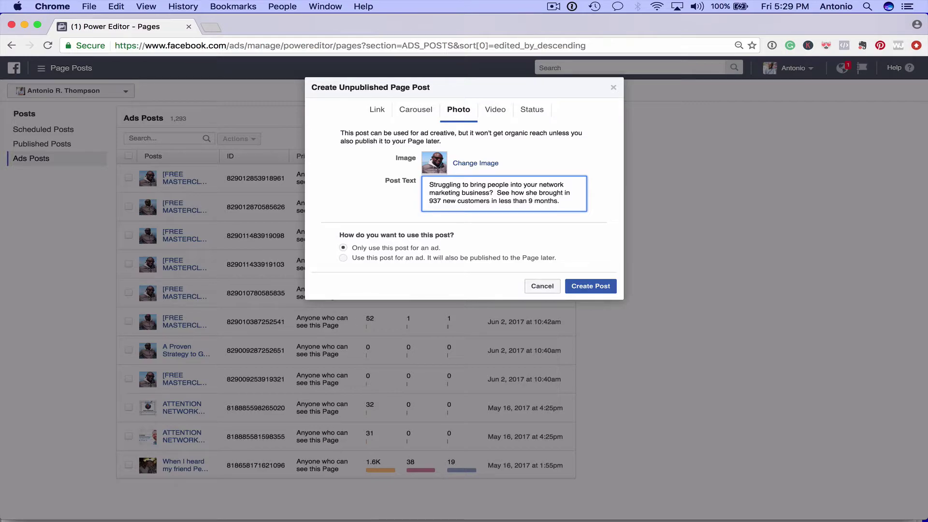
- Change the text to 'Comment "YES" below to see how she brought in…' and create the post
key(BackSpace)
key(BackSpace)
click(513, 192)
key(BackSpace)
key(BackSpace)
key(BackSpace)
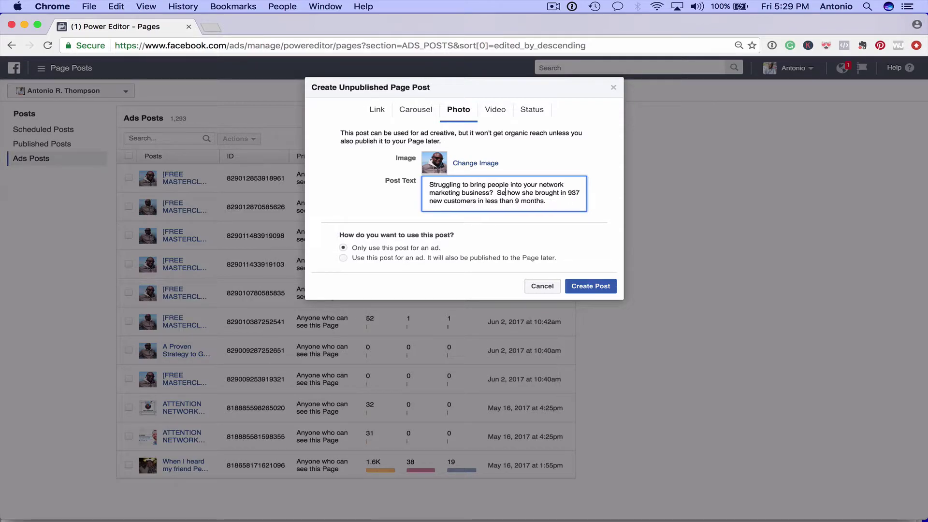
click(565, 200)
text(Com)
click(496, 193)
text(Commnt)
key(BackSpace)
key(BackSpace)
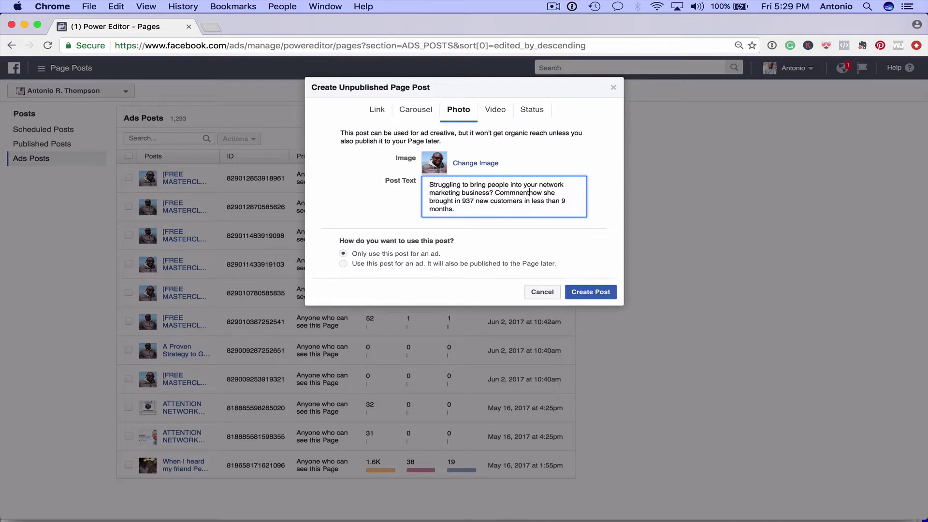
text(en)
key(BackSpace)
key(BackSpace)
key(BackSpace)
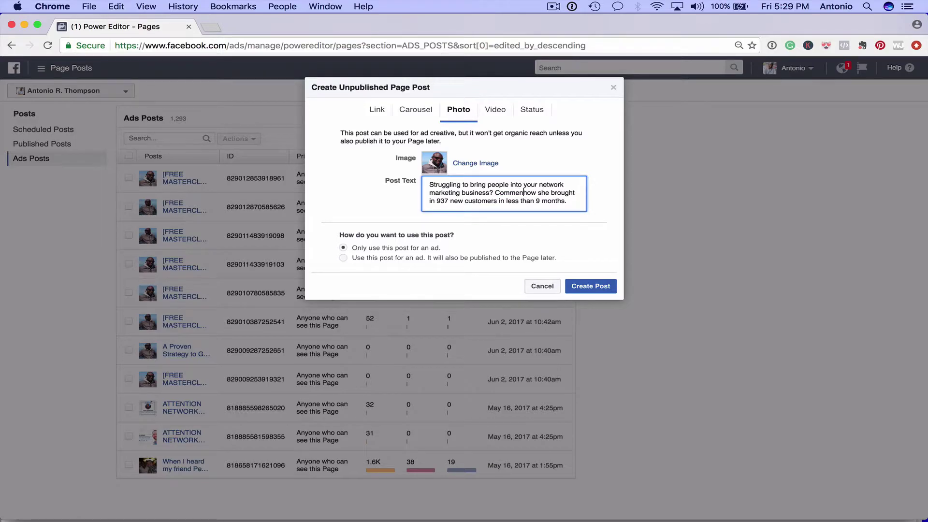
text(ent "YE)
text(S" below )
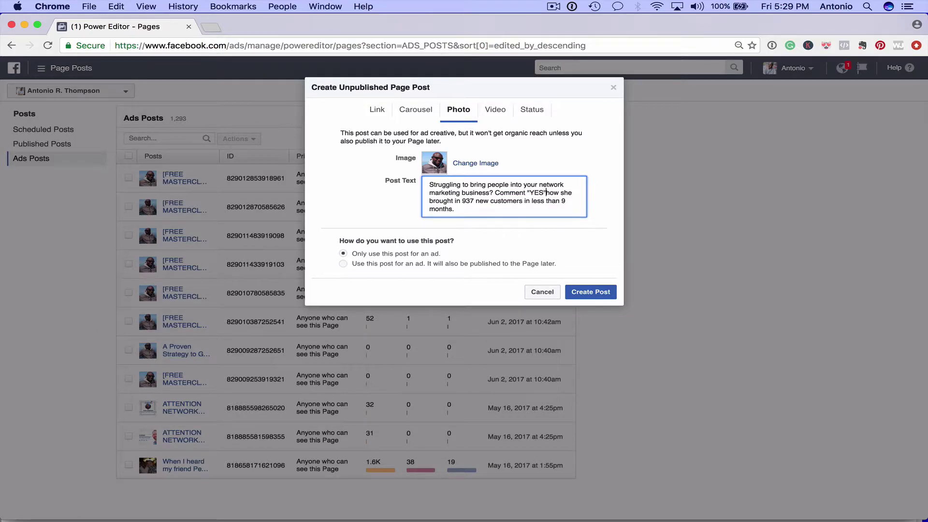
text(to see)
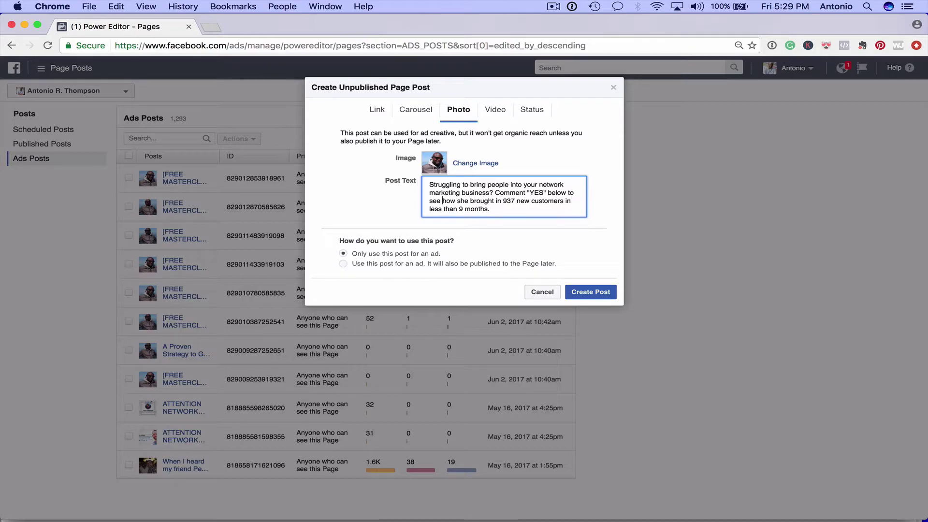
click(591, 291)
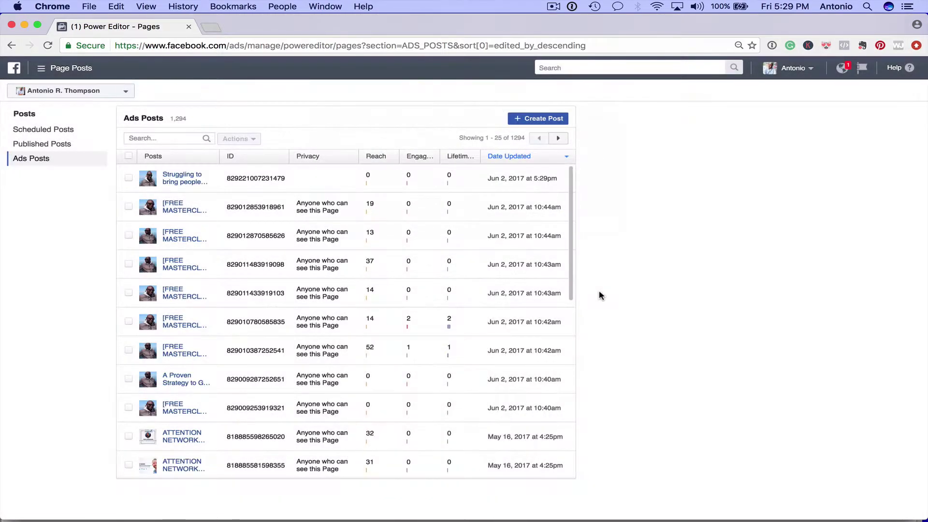
click(252, 182)
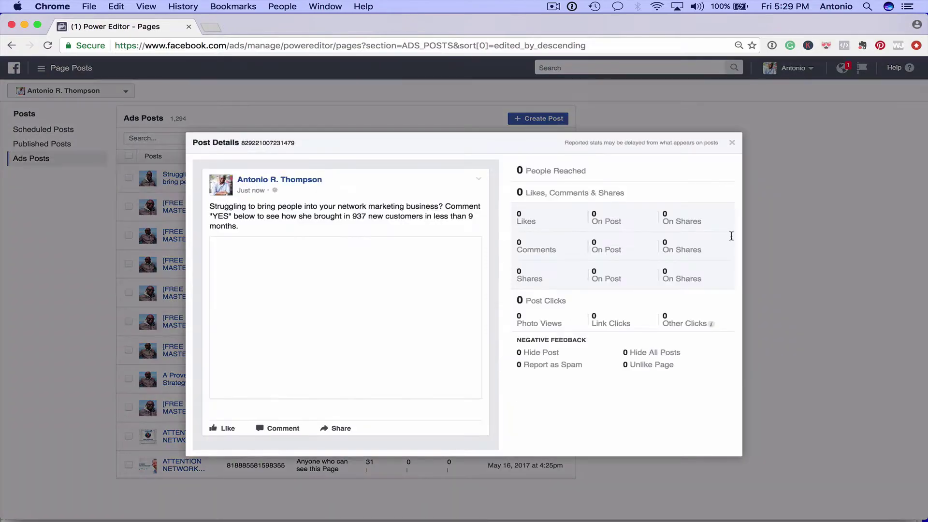
scroll(374, 353, down, 1)
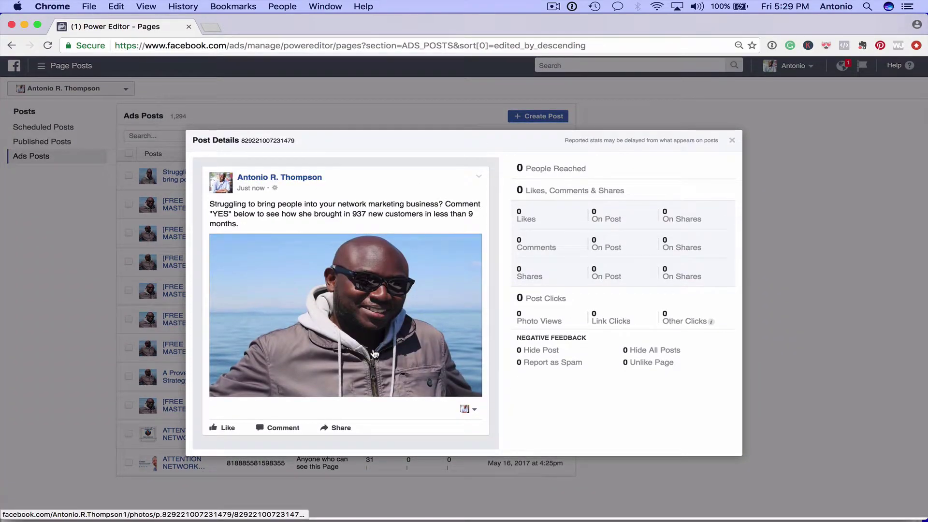
scroll(374, 353, up, 1)
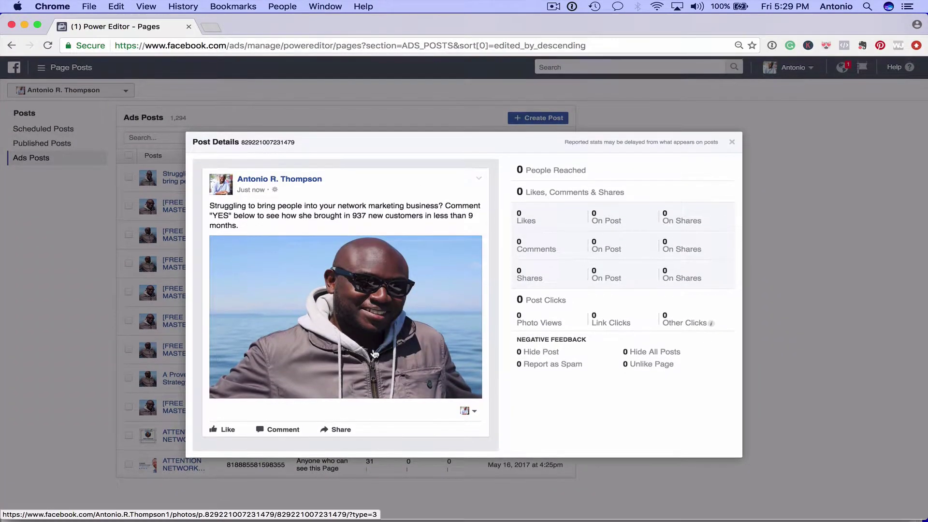
click(731, 142)
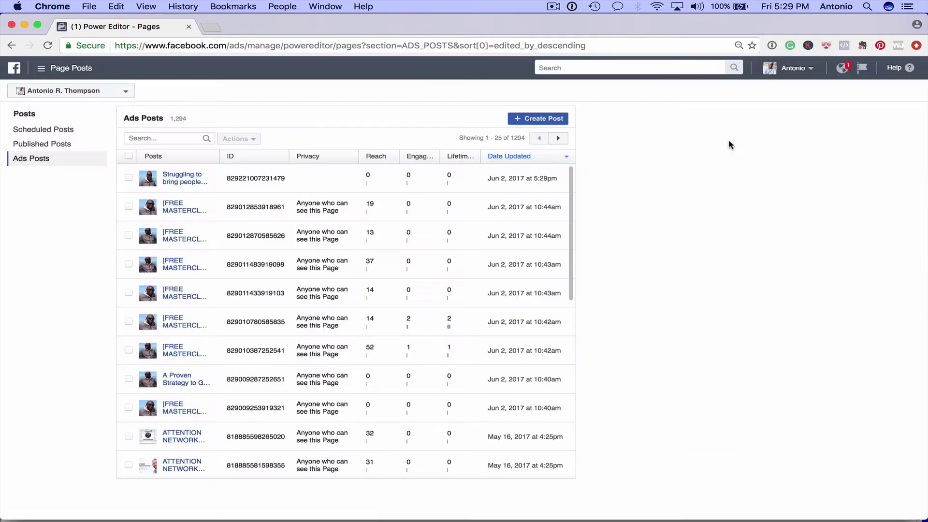
- Review the new post's Actions options without choosing one, leaving the post unselected
click(128, 179)
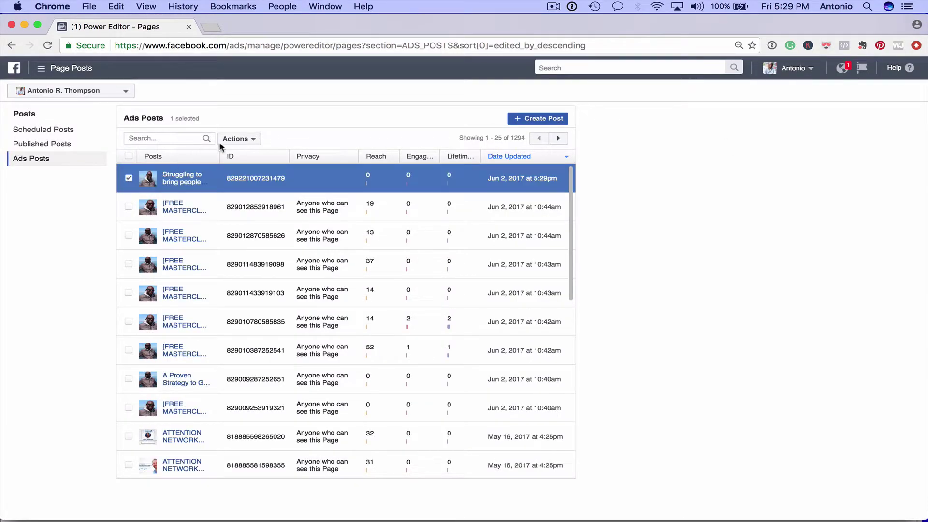
click(238, 139)
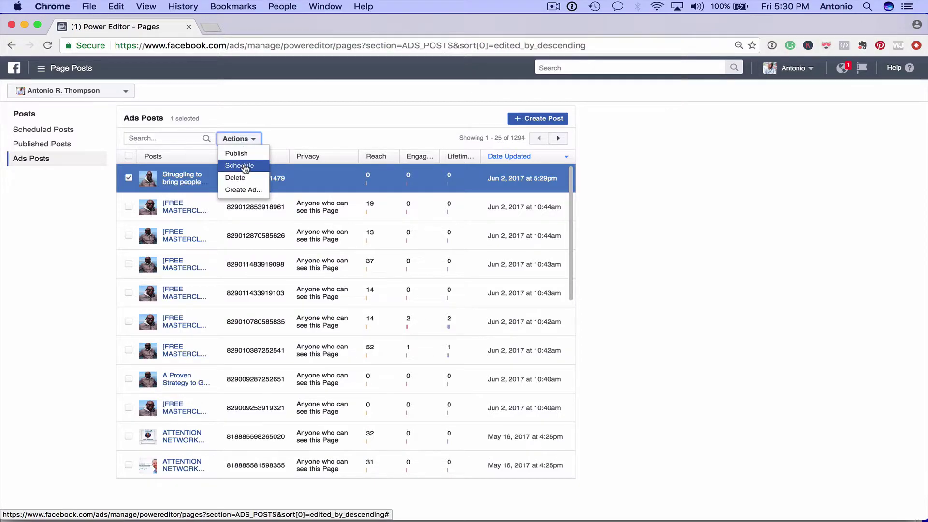
click(348, 131)
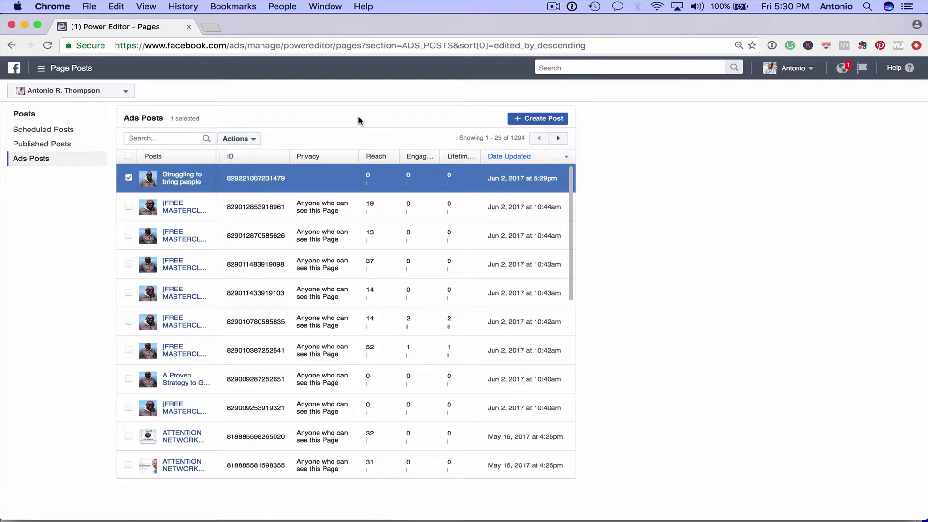
click(130, 178)
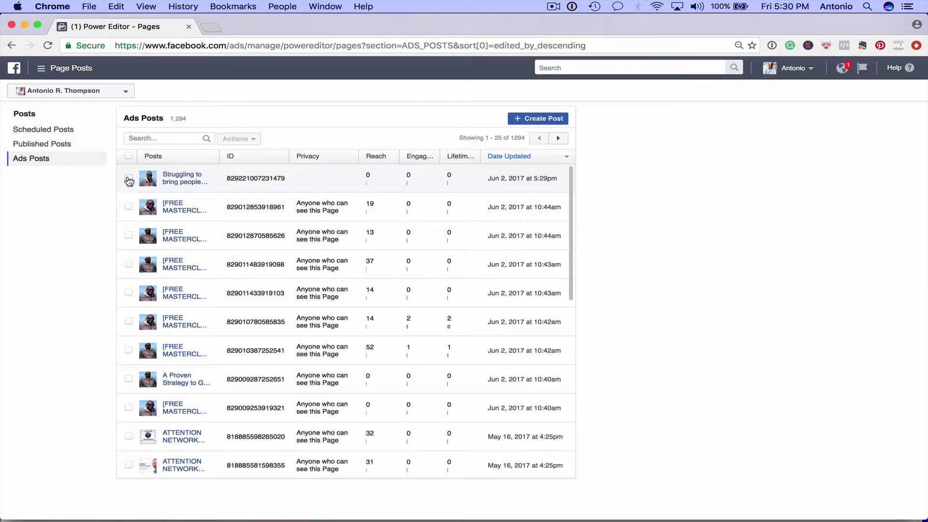
- Switch to Ads Manager from the tools menu and begin a new ad
click(42, 69)
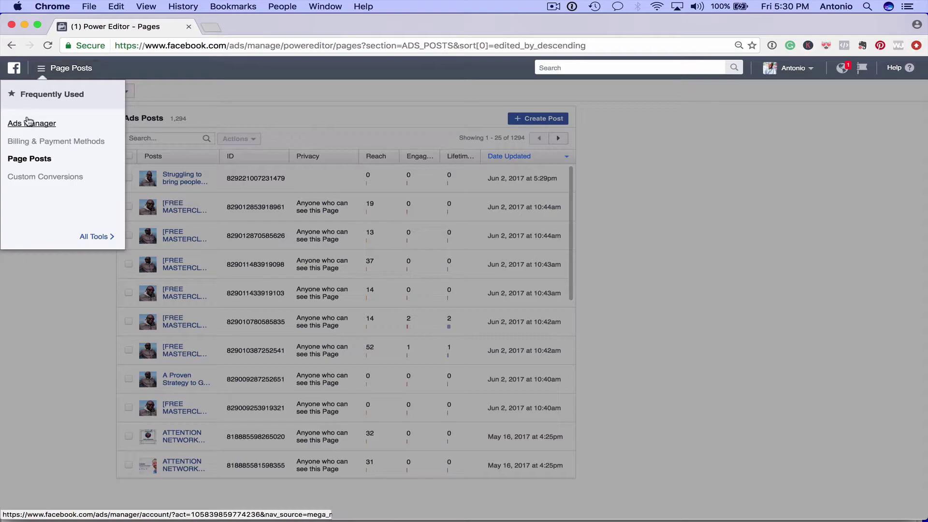
click(29, 124)
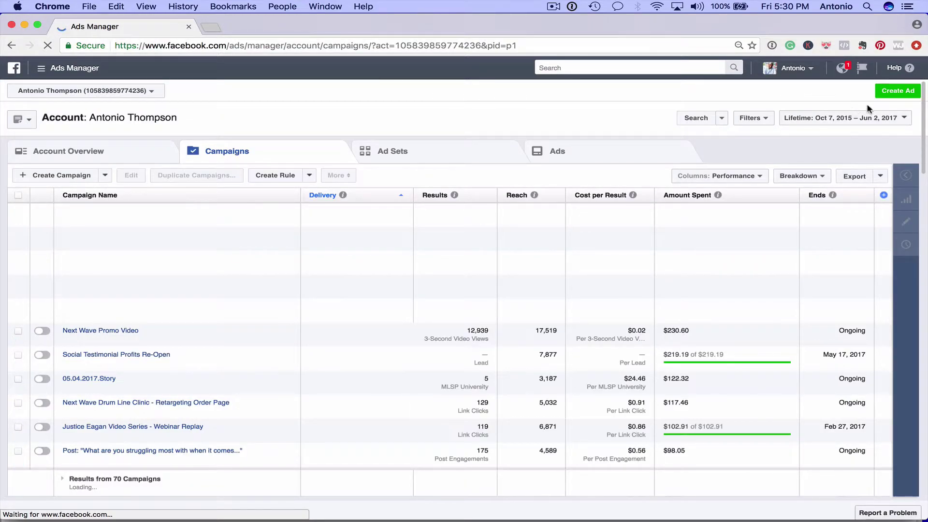
click(900, 91)
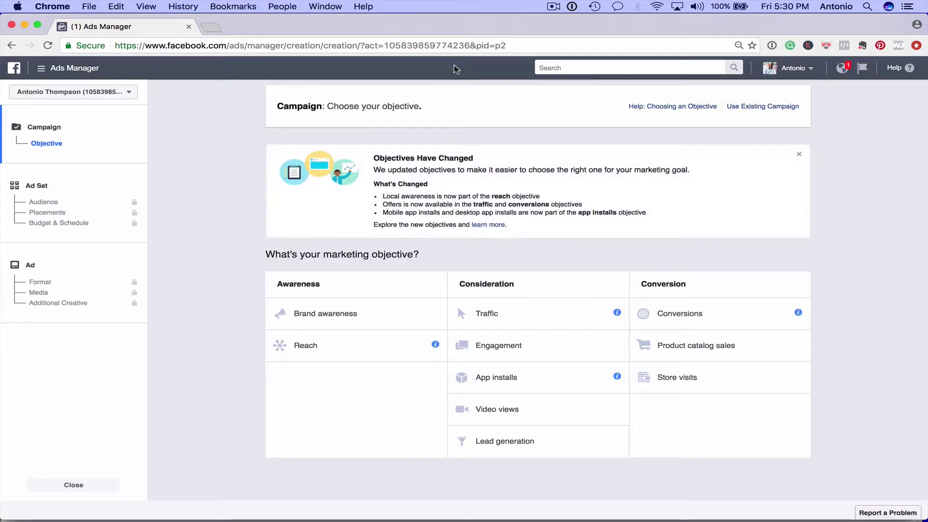
mouse_move(498, 346)
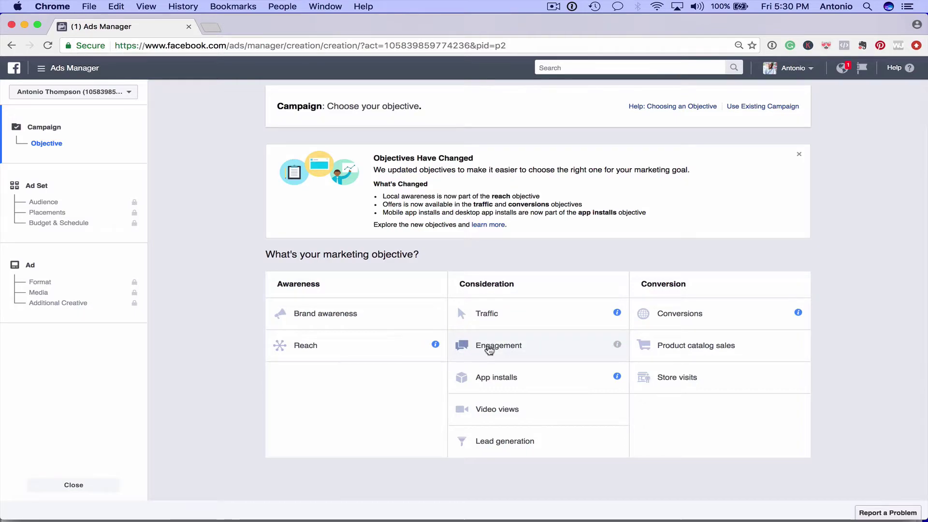
- Choose the Engagement objective, rename the campaign 'Test Ad', and continue to the ad set
click(489, 349)
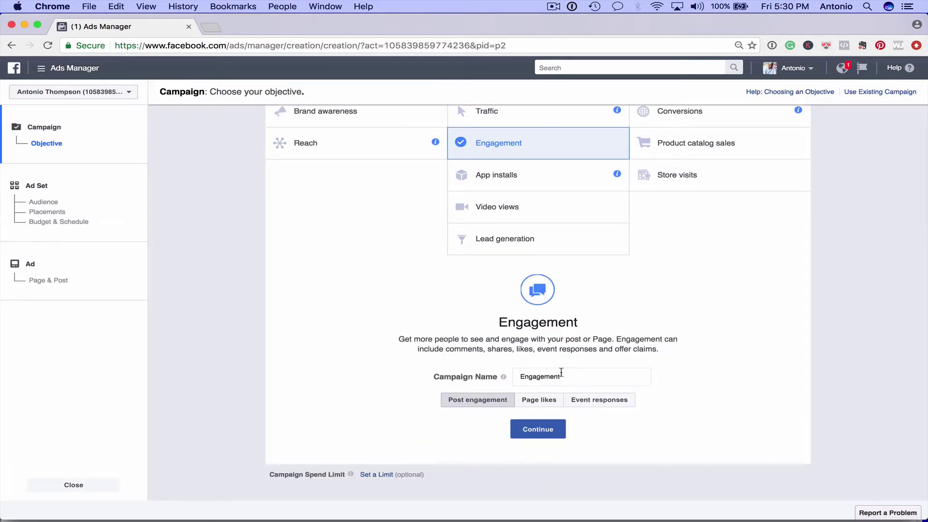
double_click(560, 376)
key(BackSpace)
text(Test)
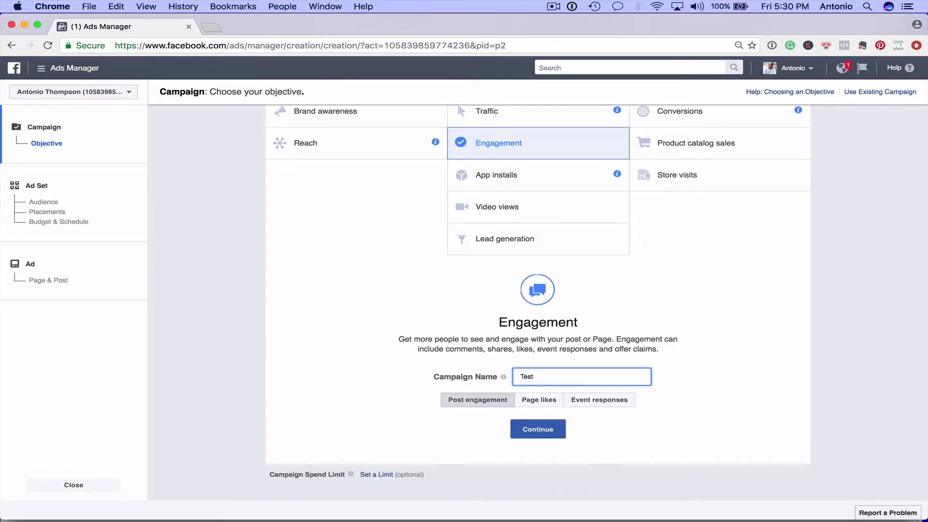
text(Ad)
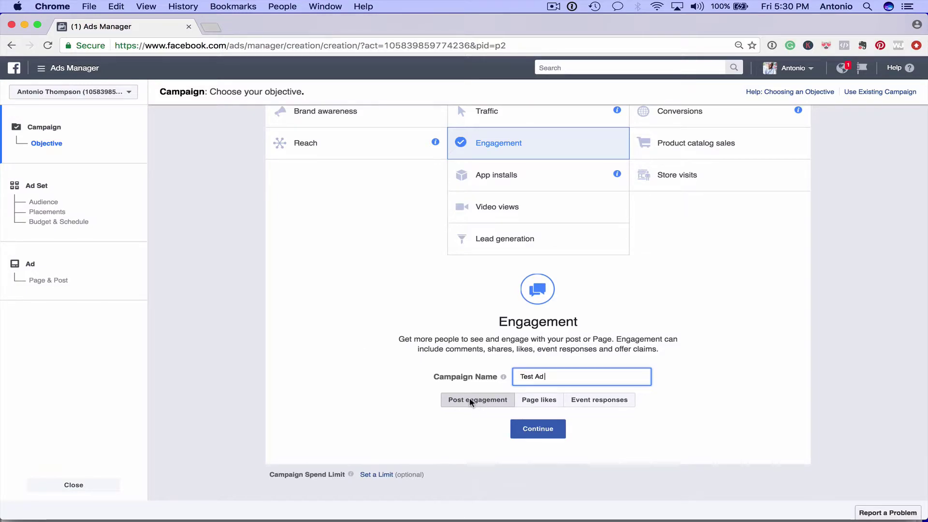
click(537, 429)
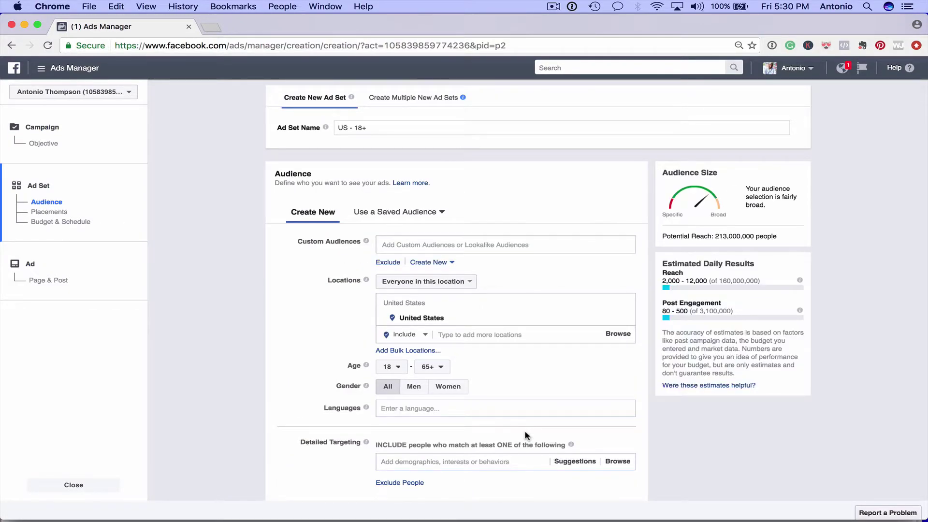
- Select 'Network Marketing Companies' from the saved audiences list
click(442, 211)
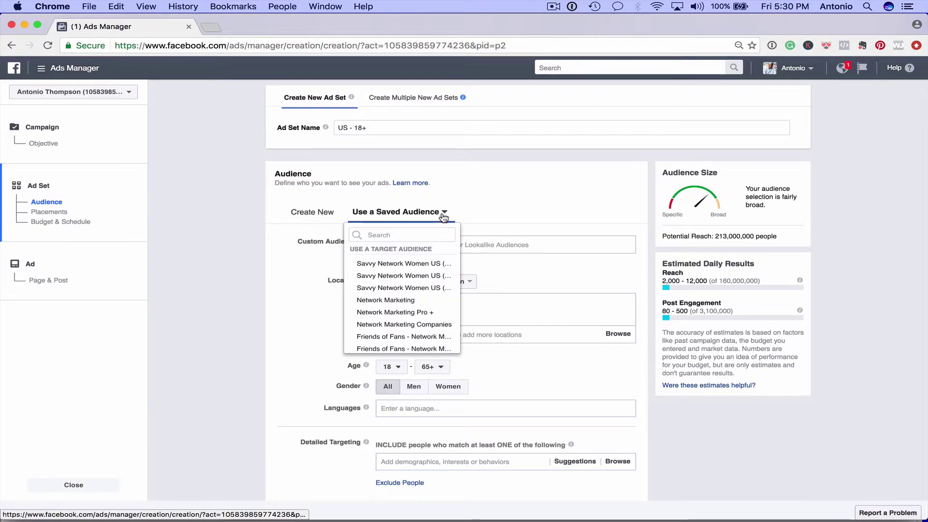
scroll(406, 304, down, 3)
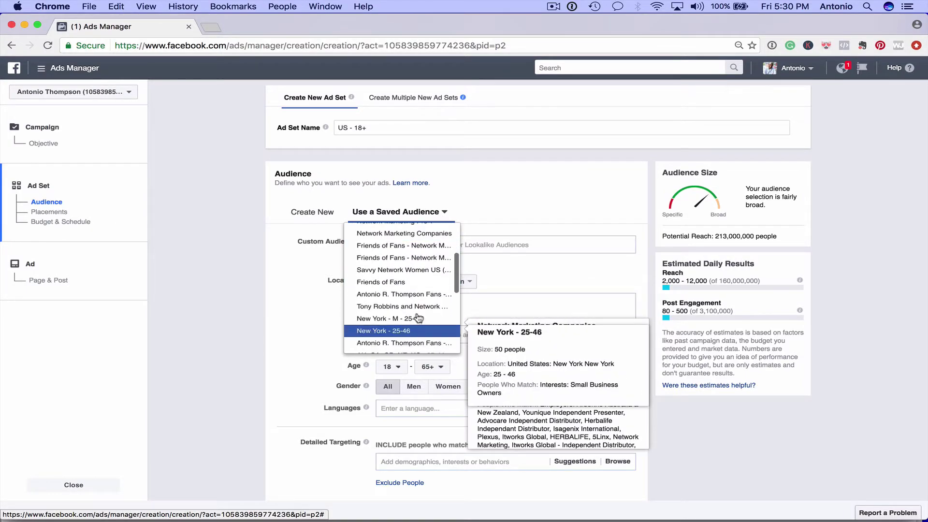
scroll(424, 332, down, 4)
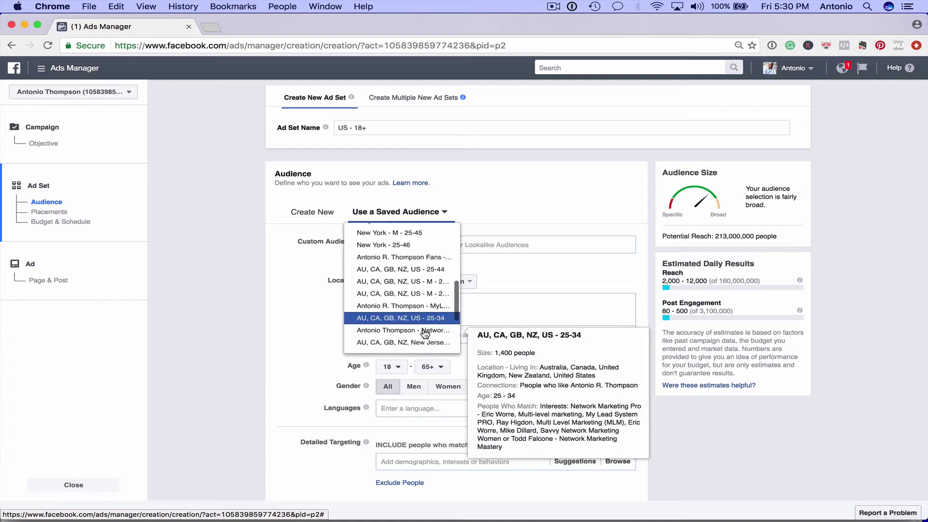
scroll(425, 332, down, 3)
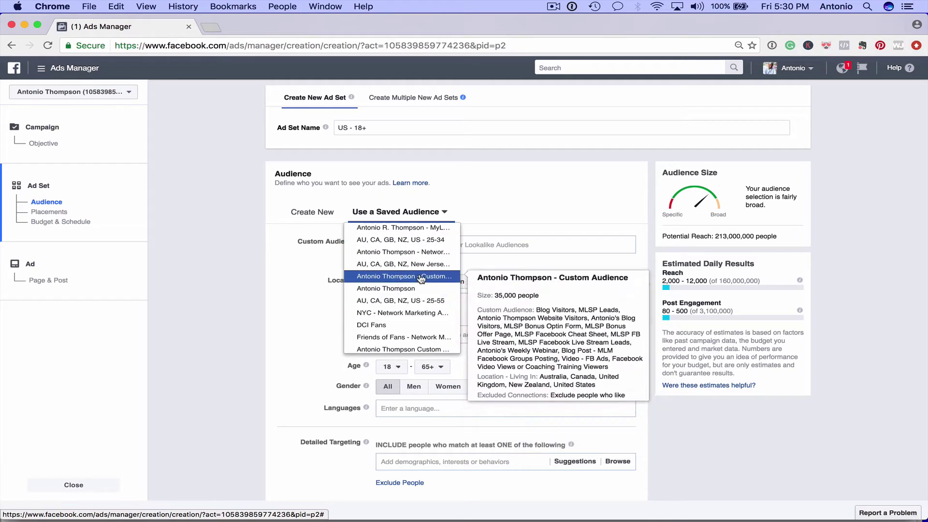
scroll(423, 334, down, 2)
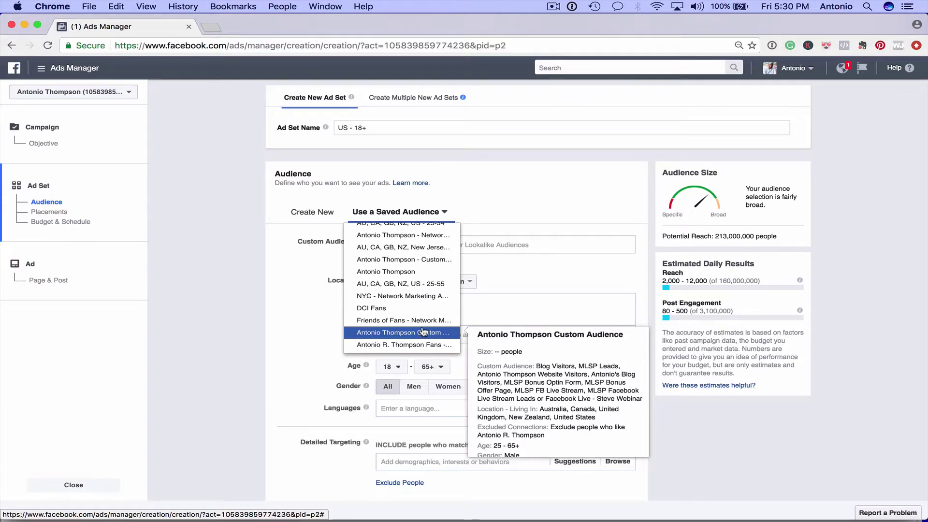
scroll(420, 319, up, 3)
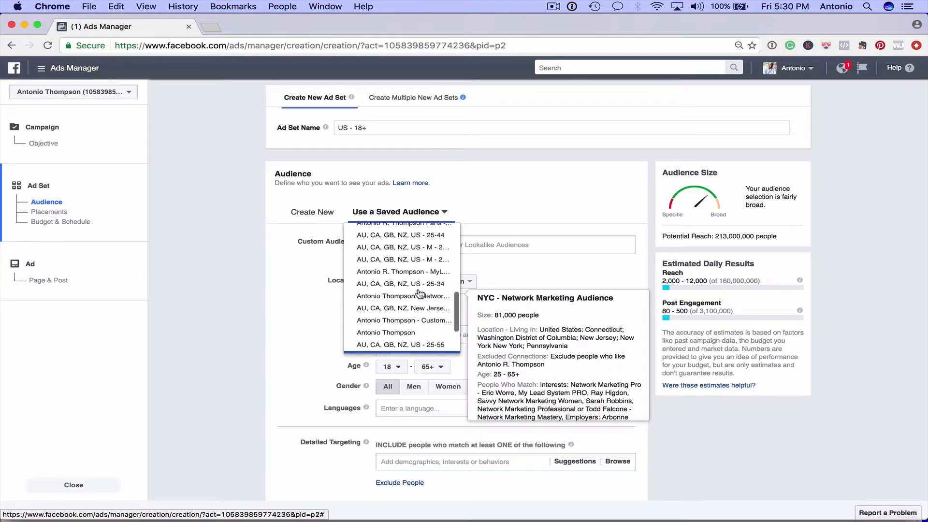
scroll(419, 290, up, 3)
scroll(421, 276, up, 2)
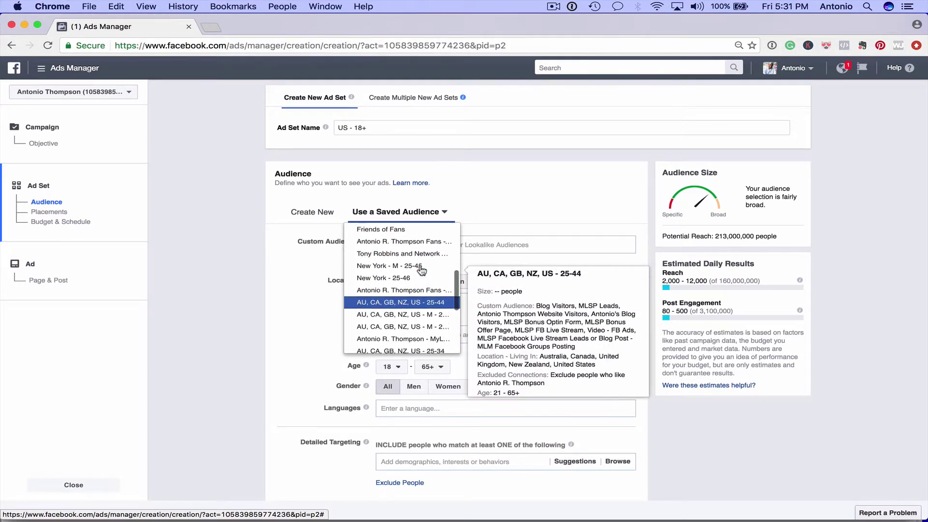
scroll(419, 283, up, 3)
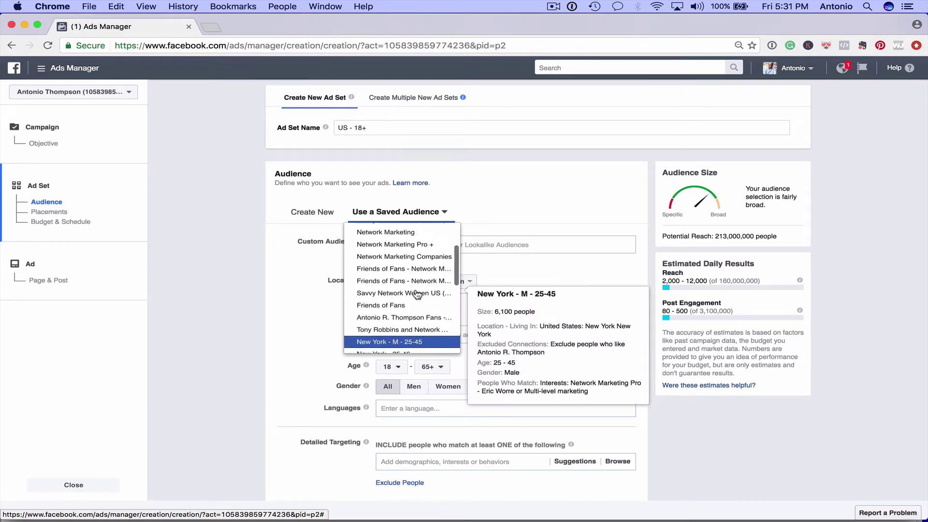
click(419, 257)
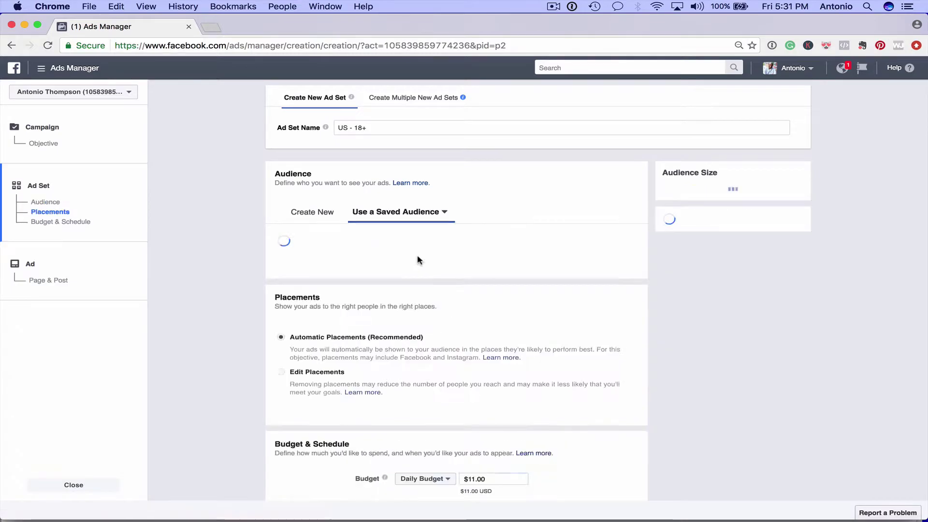
scroll(398, 382, down, 5)
scroll(397, 383, down, 4)
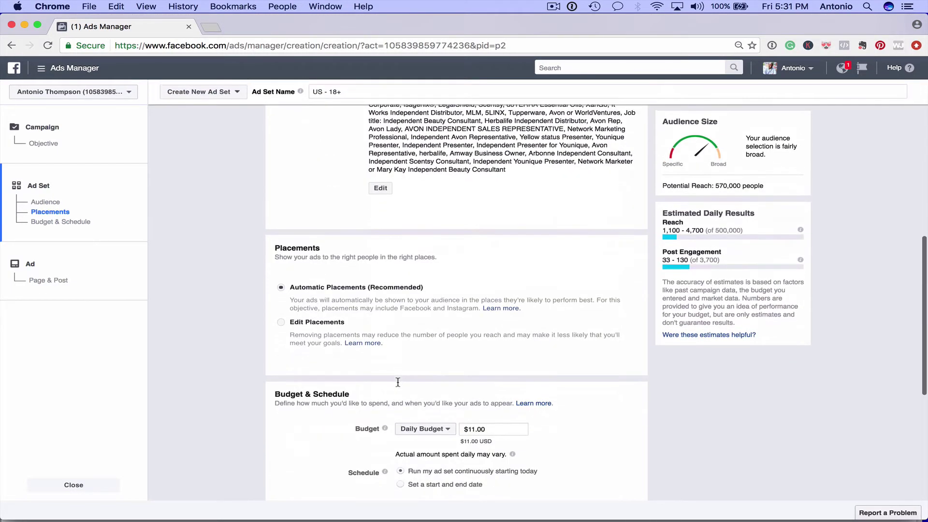
- Switch to manual placements and uncheck Instagram, Right Column and In-Stream Videos
click(280, 322)
scroll(508, 326, down, 4)
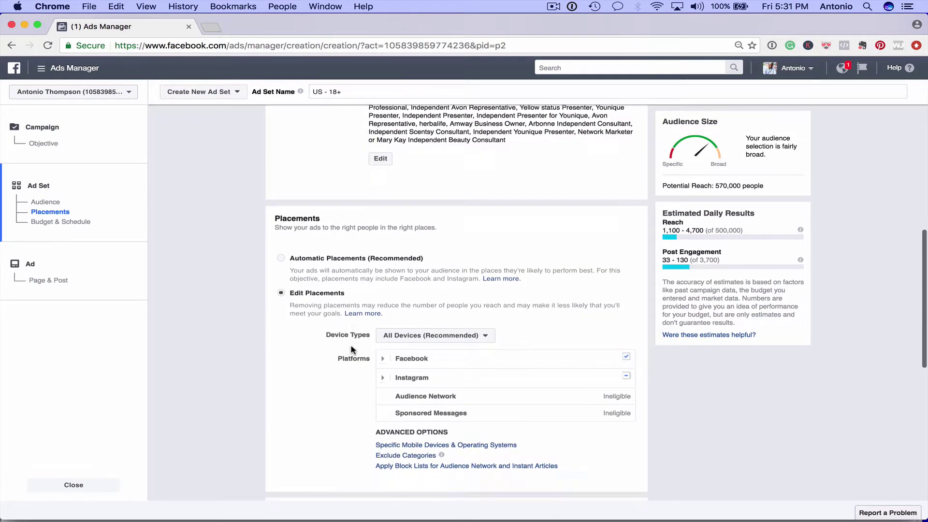
click(626, 270)
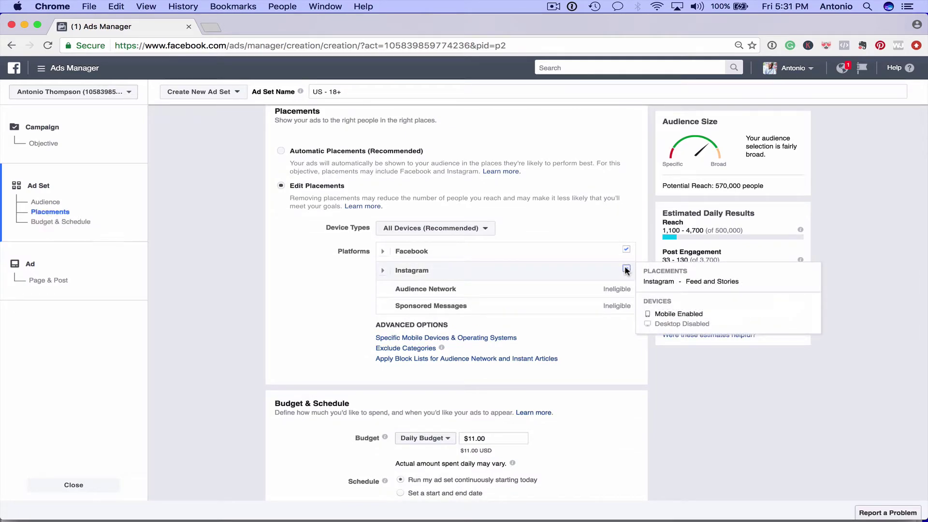
click(381, 250)
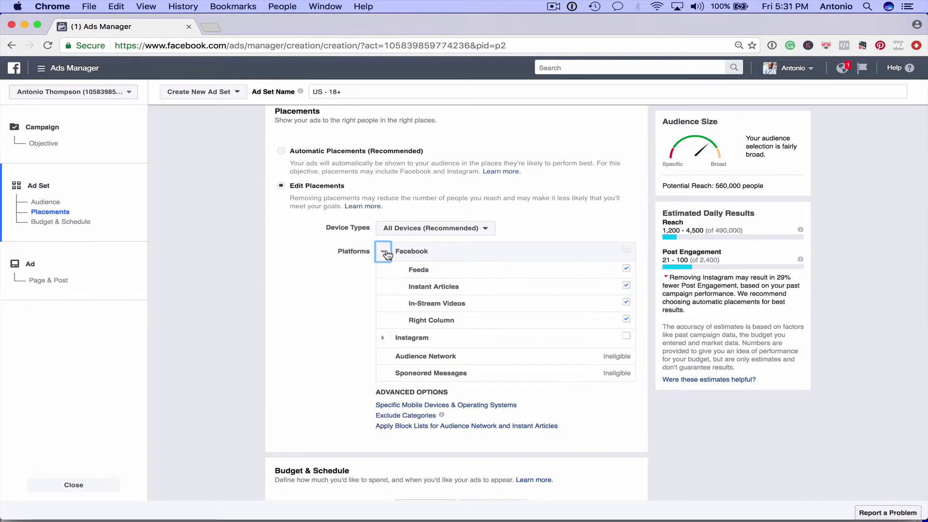
click(627, 321)
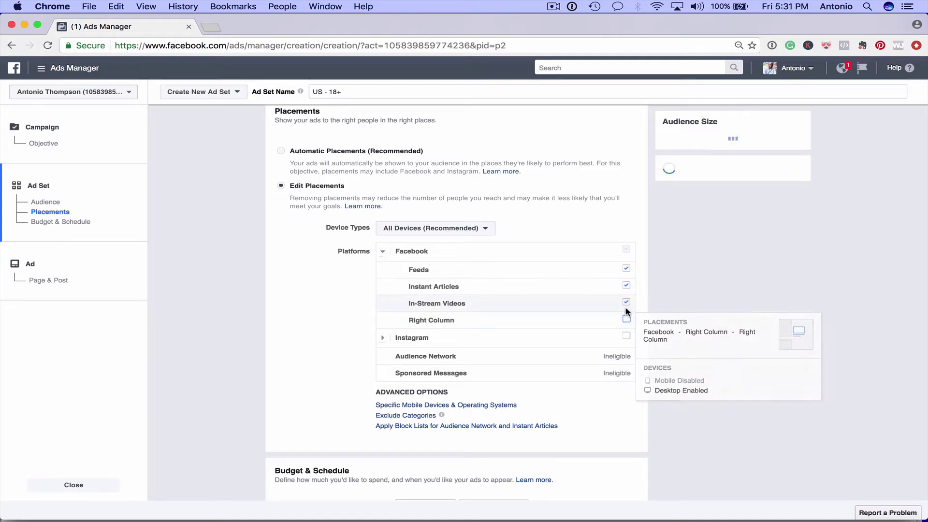
click(627, 303)
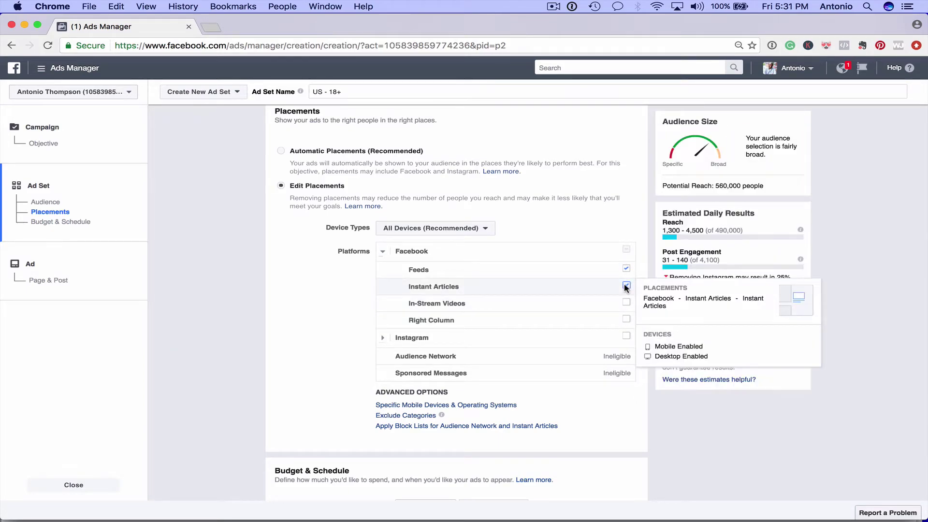
scroll(284, 352, down, 6)
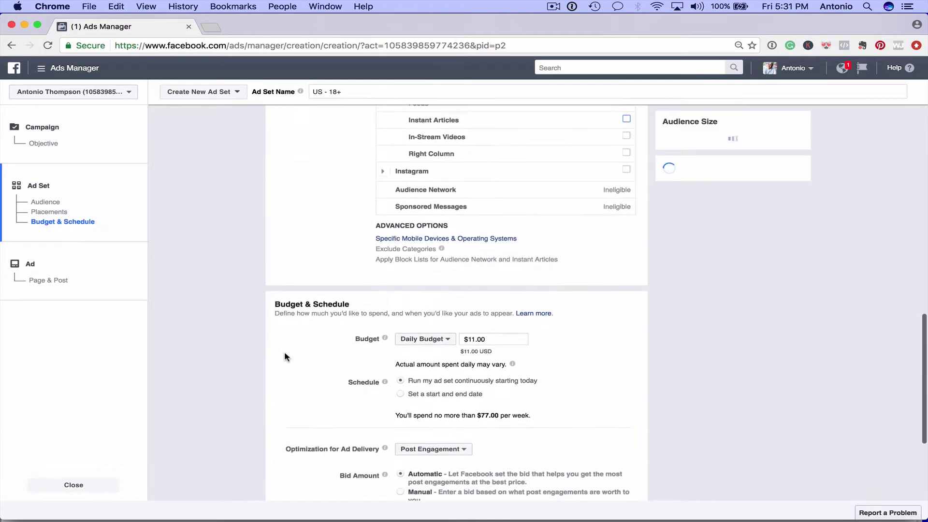
- Switch the budget type to lifetime and clear the budget amount
double_click(493, 298)
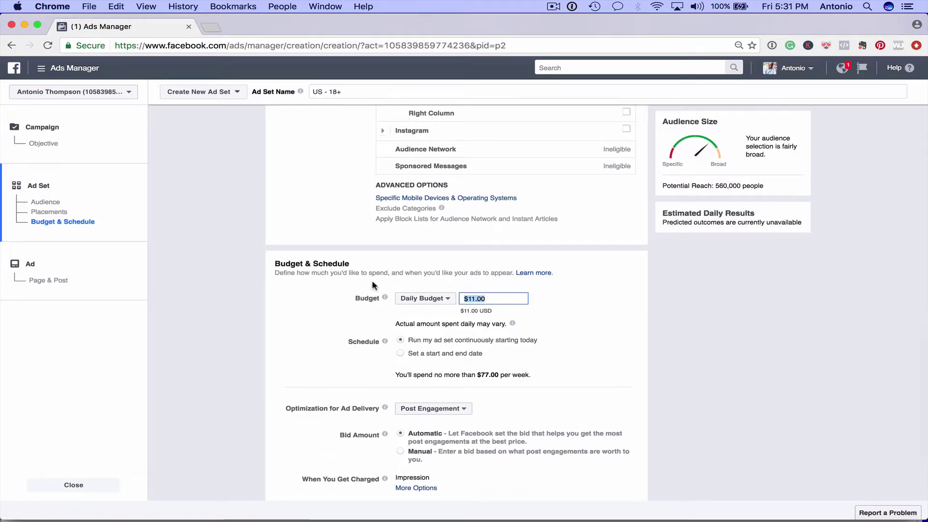
click(425, 298)
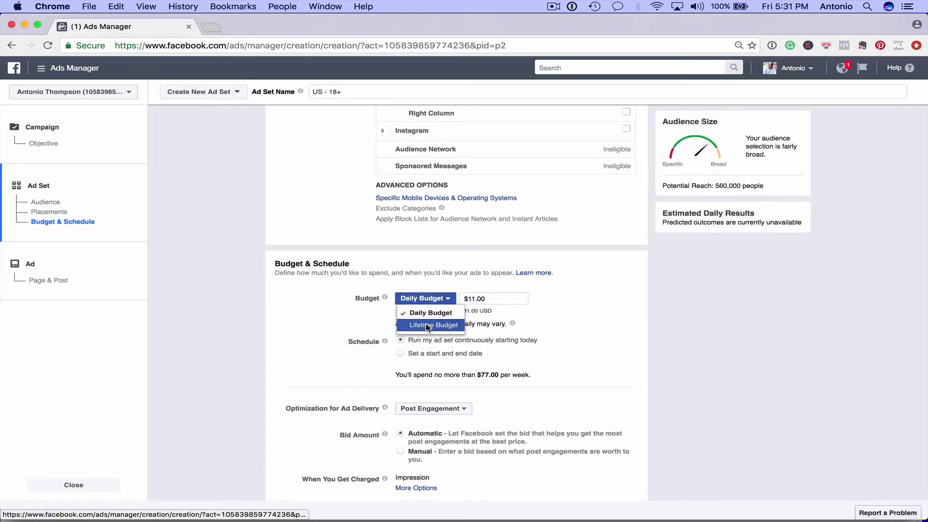
click(435, 321)
double_click(502, 298)
key(BackSpace)
text(0)
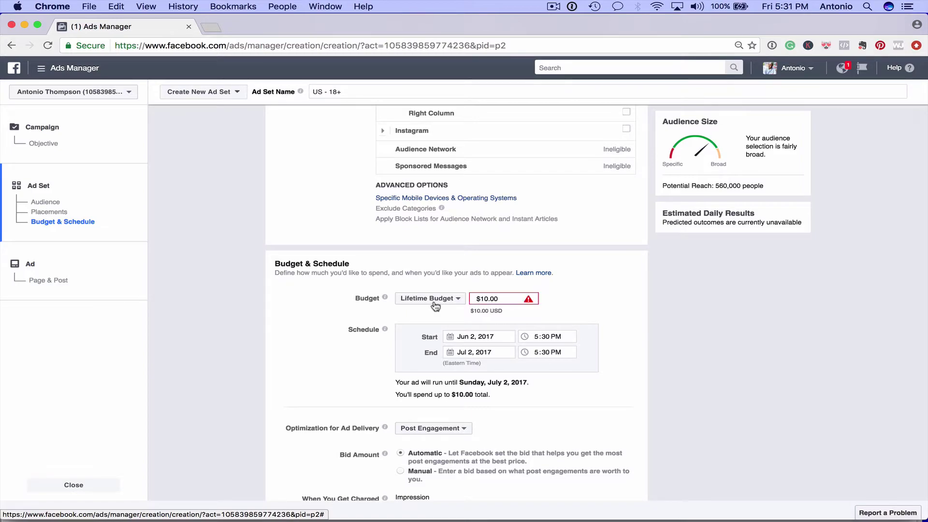
- Set the ad set schedule to run from June 2 to July 4, 2017
click(471, 337)
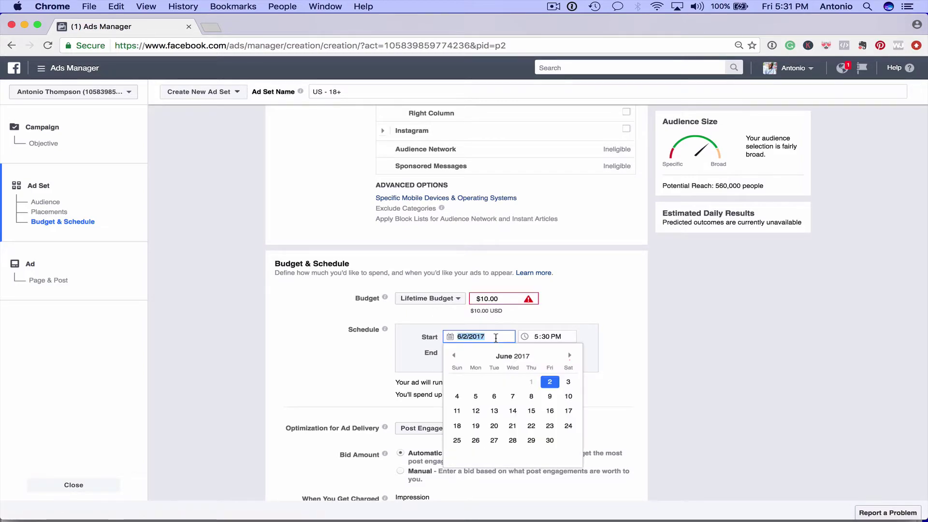
click(457, 396)
drag(497, 336, 422, 336)
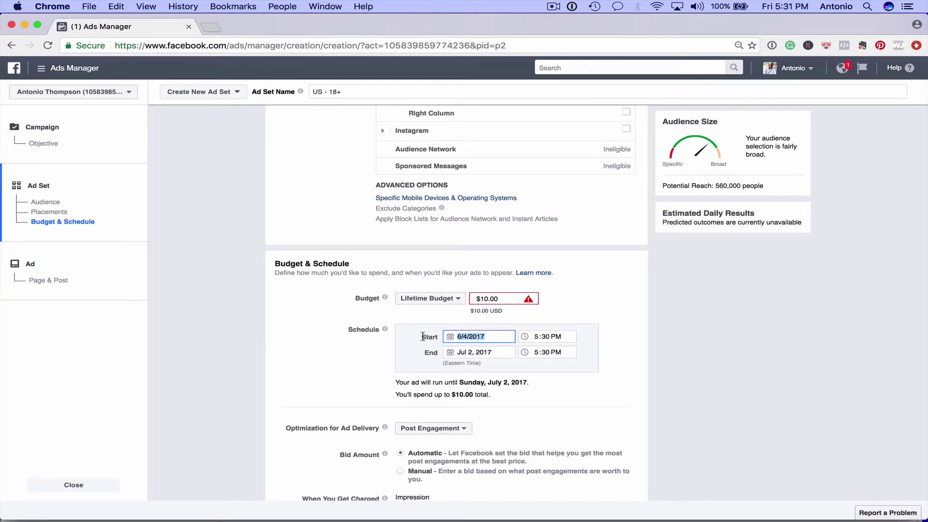
text(6/2/)
click(479, 352)
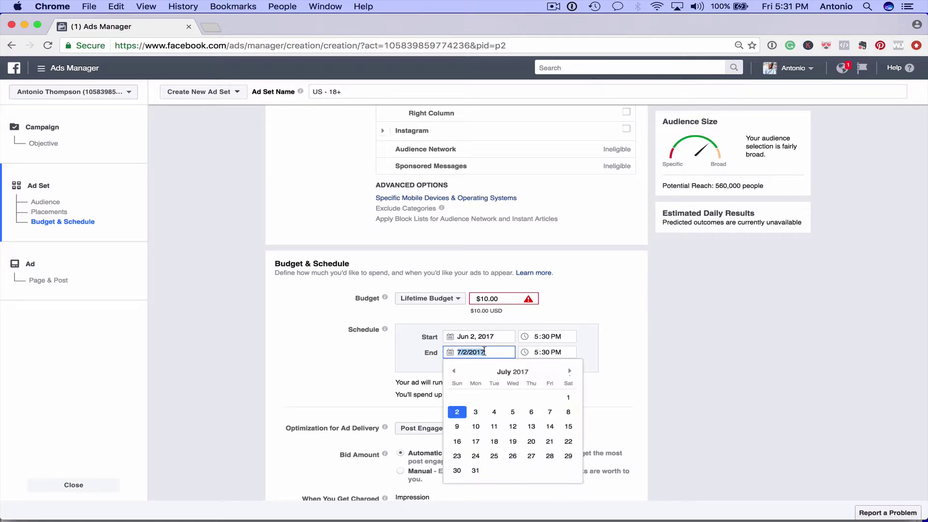
click(493, 412)
click(358, 371)
scroll(357, 370, down, 3)
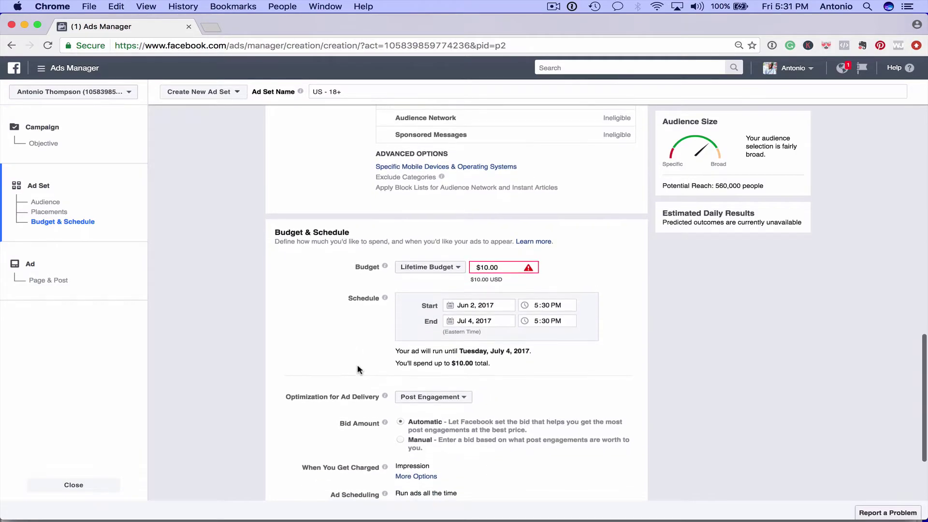
scroll(357, 370, down, 3)
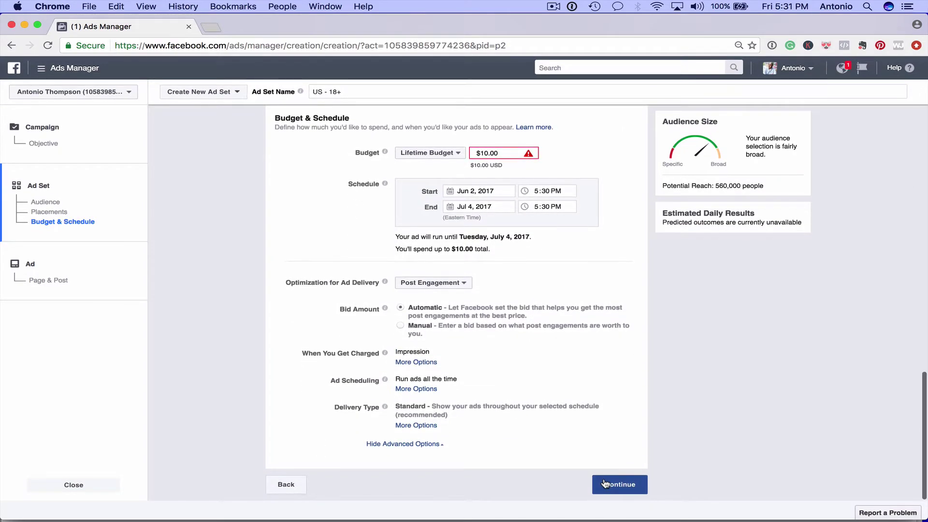
- Switch back to a $5.00 daily budget and continue to the ad step
click(456, 153)
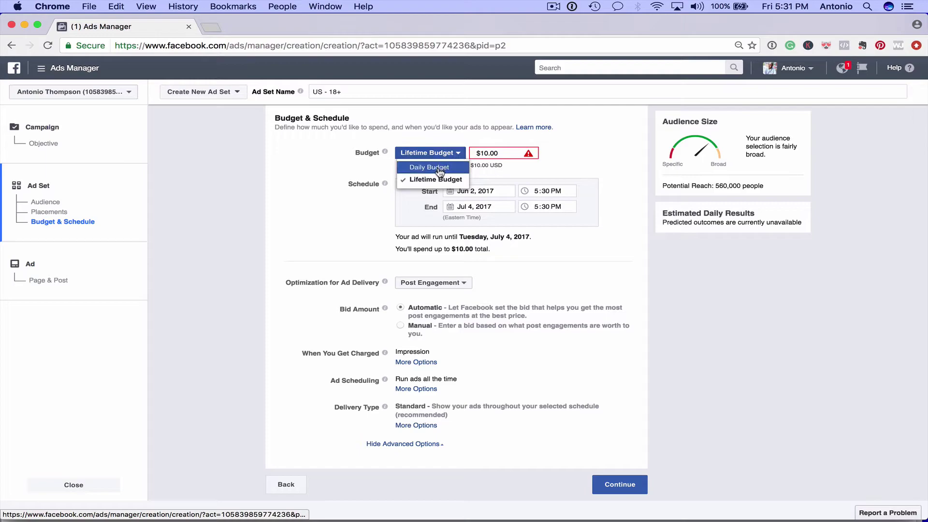
click(432, 168)
text(5)
click(381, 239)
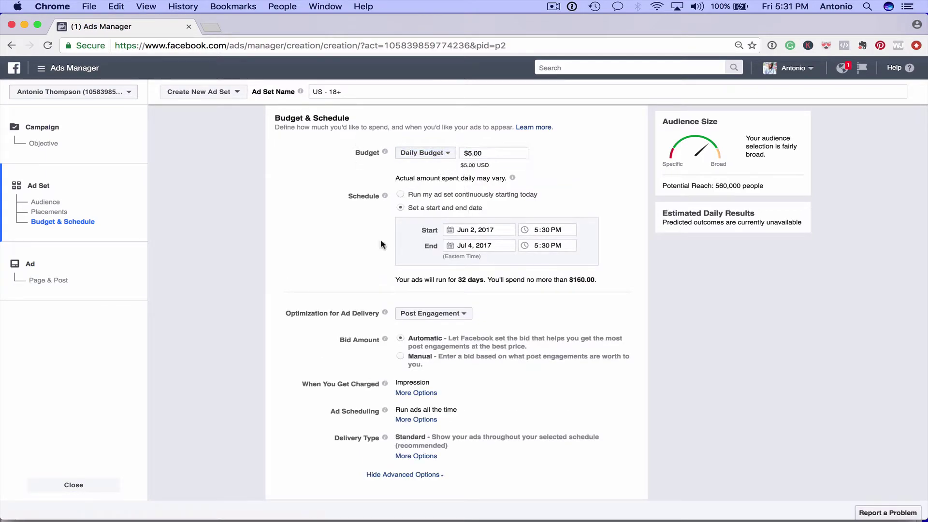
scroll(380, 239, down, 3)
click(618, 485)
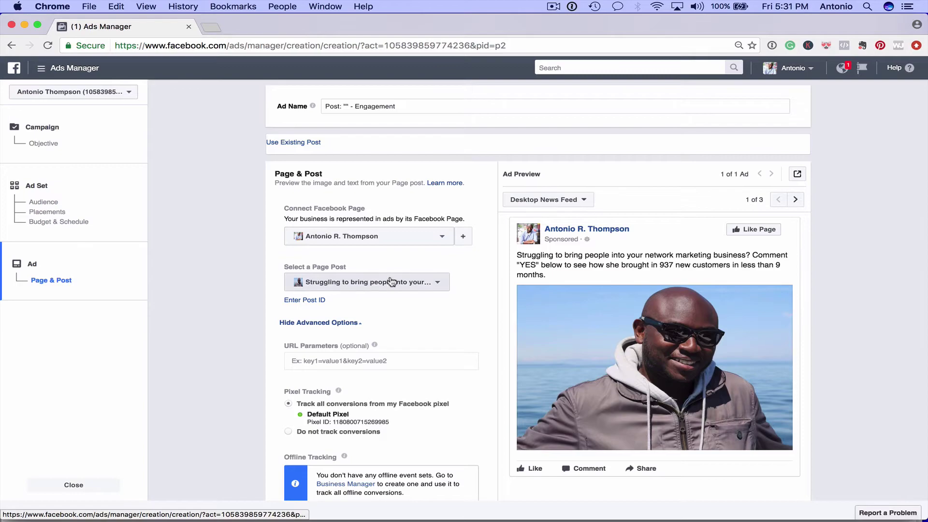
- Confirm the unpublished 'Struggling to bring people…' post in the page post list and keep it selected
click(364, 283)
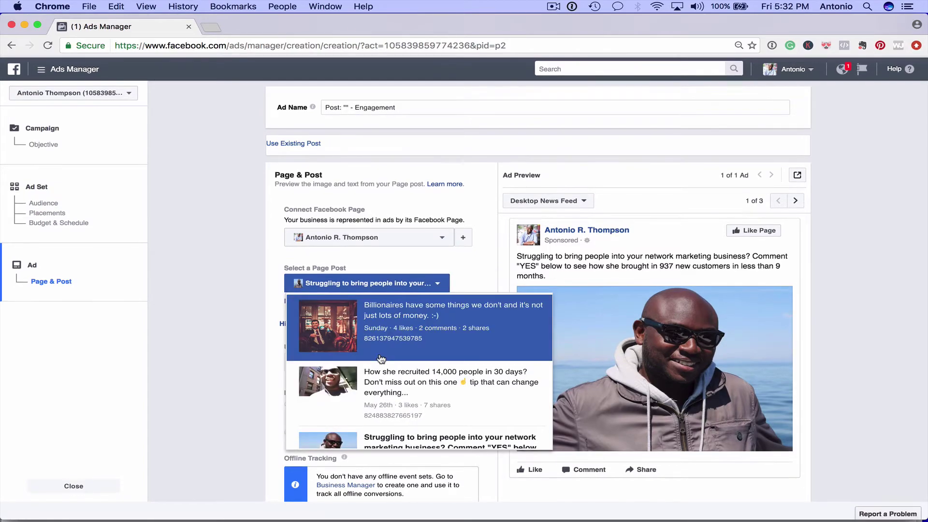
scroll(391, 377, down, 1)
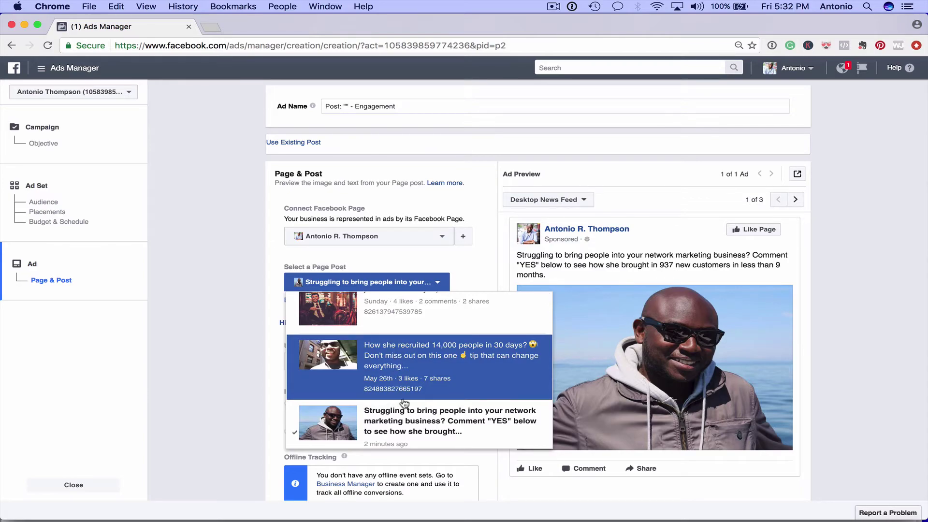
scroll(404, 401, down, 1)
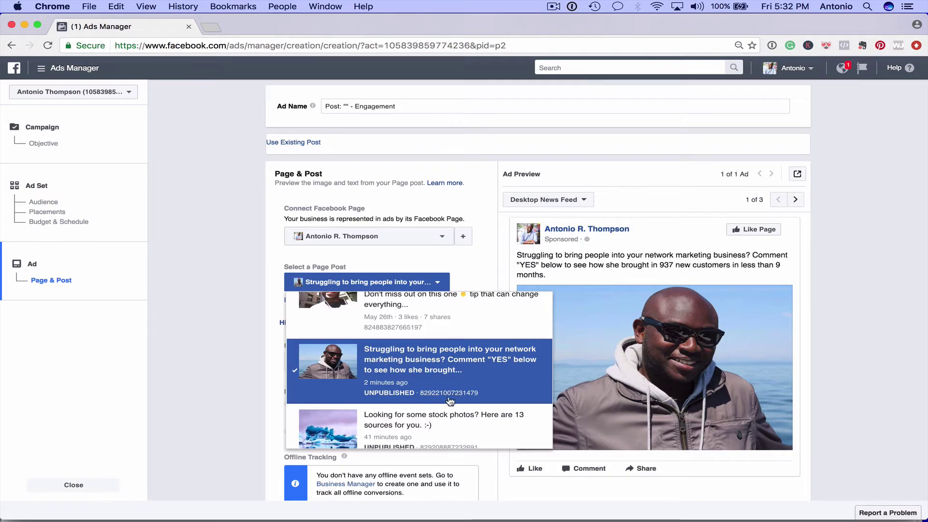
click(173, 366)
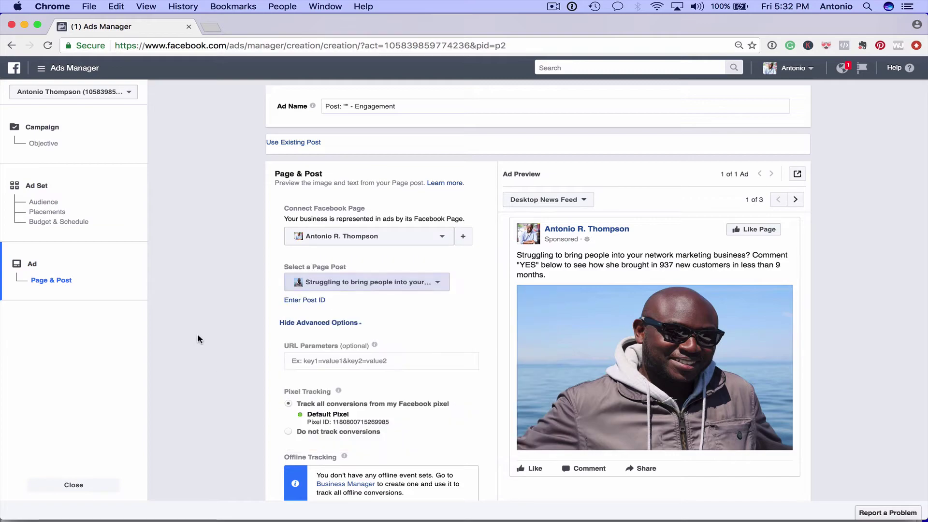
- Show the Enter Post ID field, then open a new browser tab for facebook.com
click(301, 309)
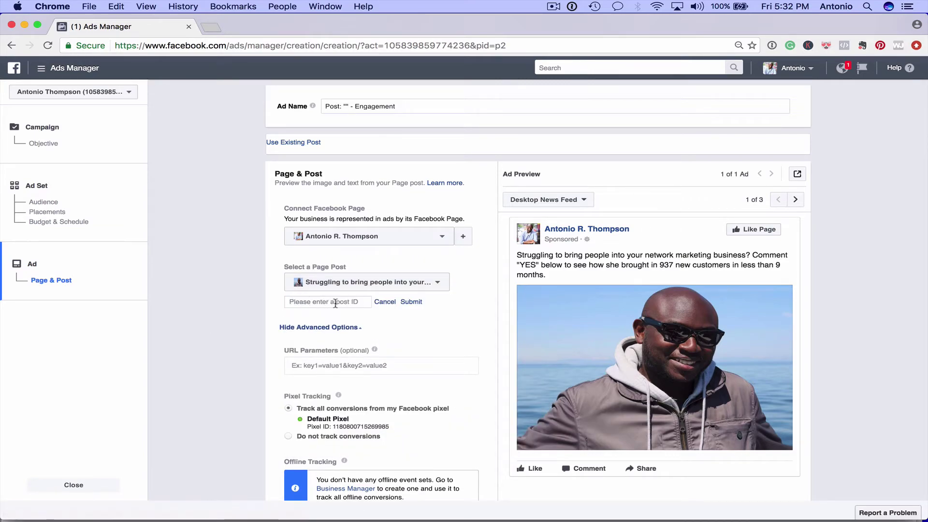
key(super+t)
text(facebook.com)
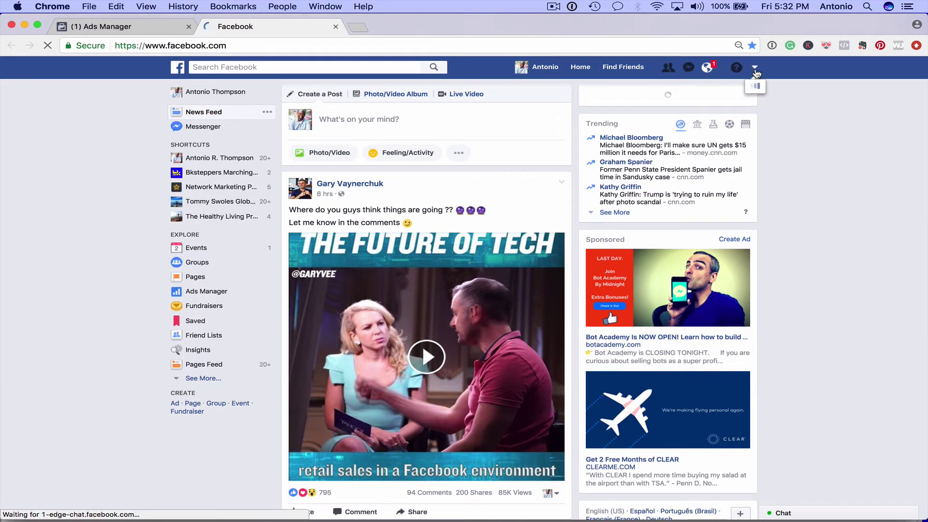
- Go from Create Ads in the account menu to Power Editor's Page Posts list
click(756, 68)
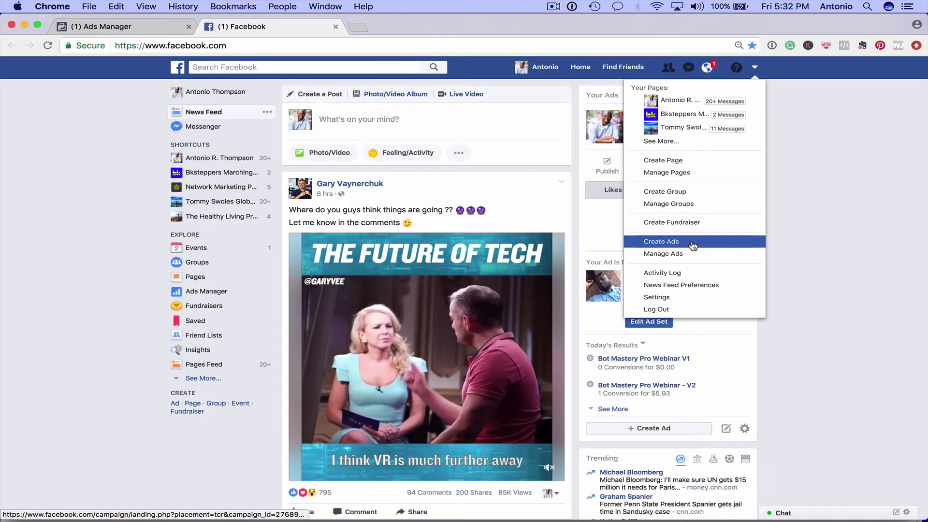
click(661, 242)
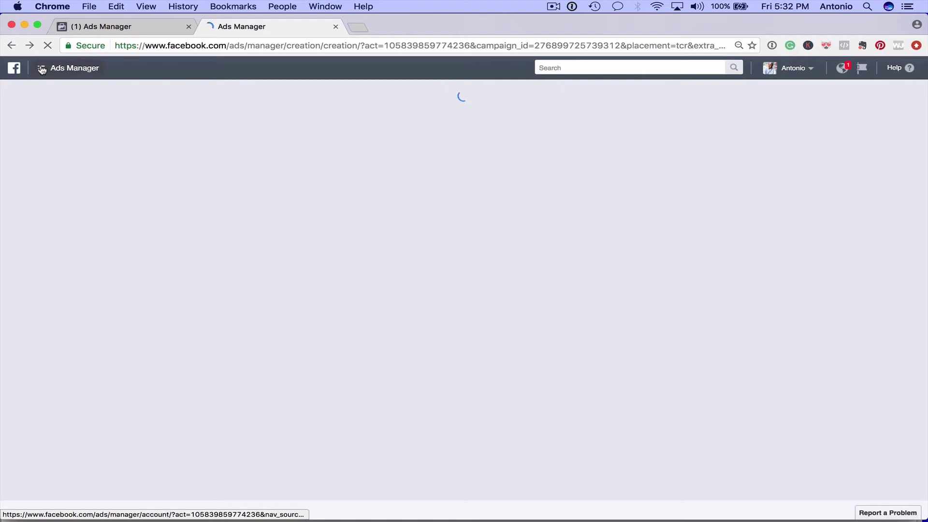
click(42, 68)
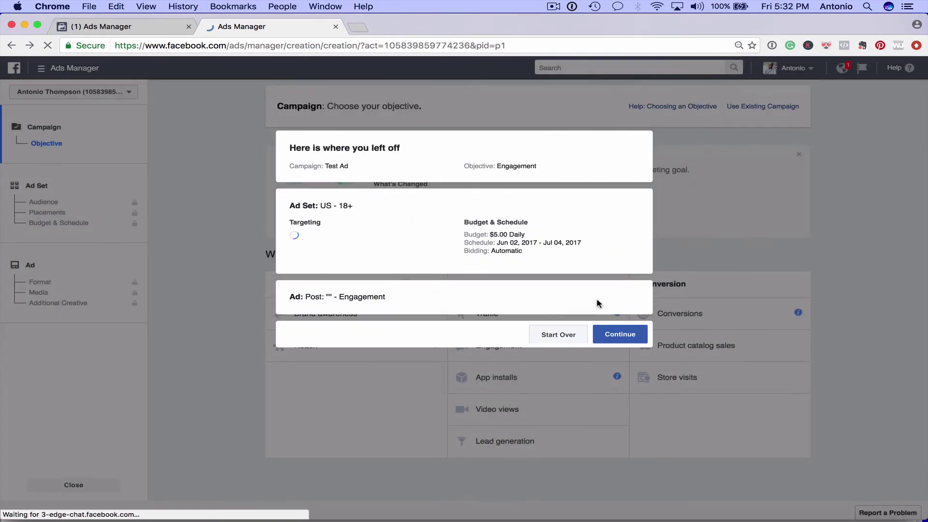
click(559, 332)
click(41, 67)
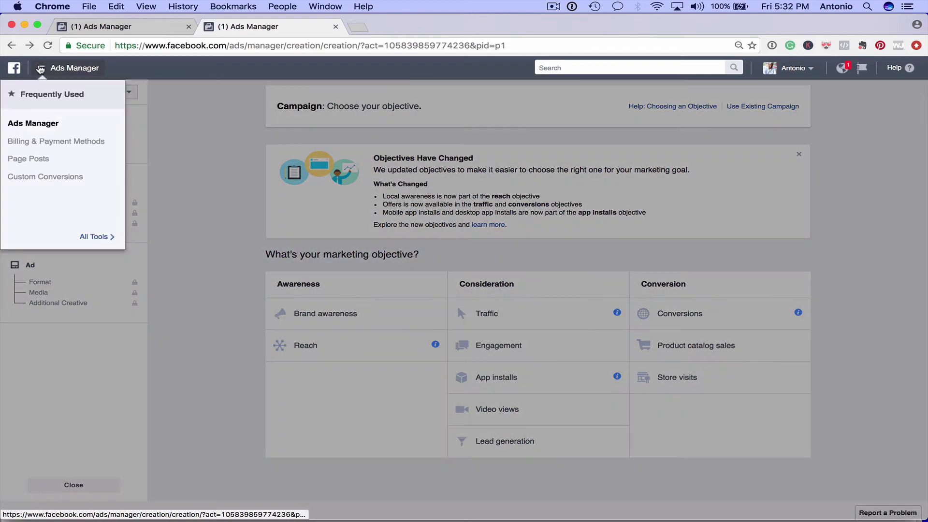
click(29, 159)
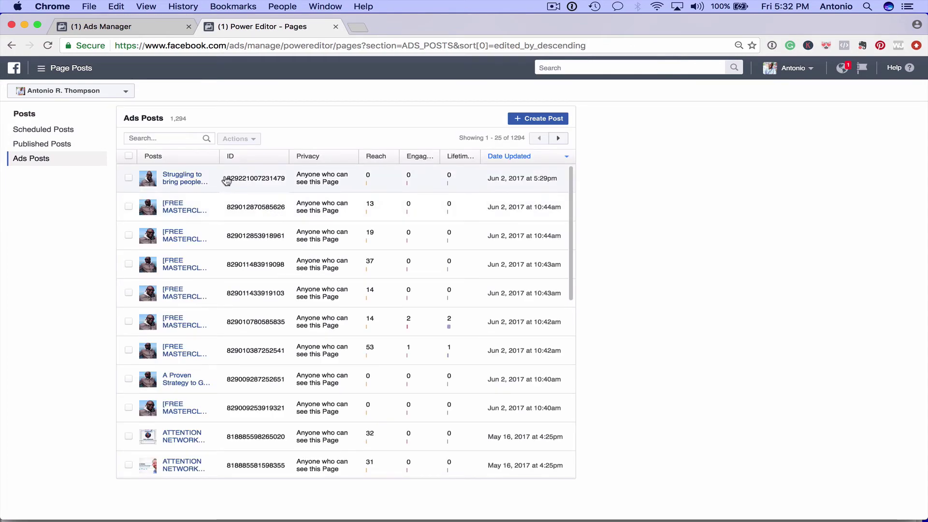
click(254, 179)
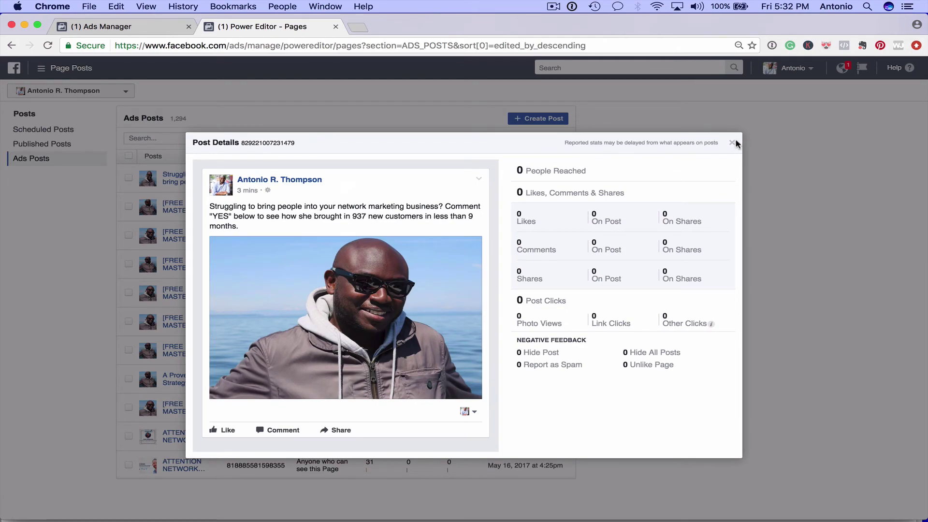
click(736, 144)
drag(290, 180, 241, 180)
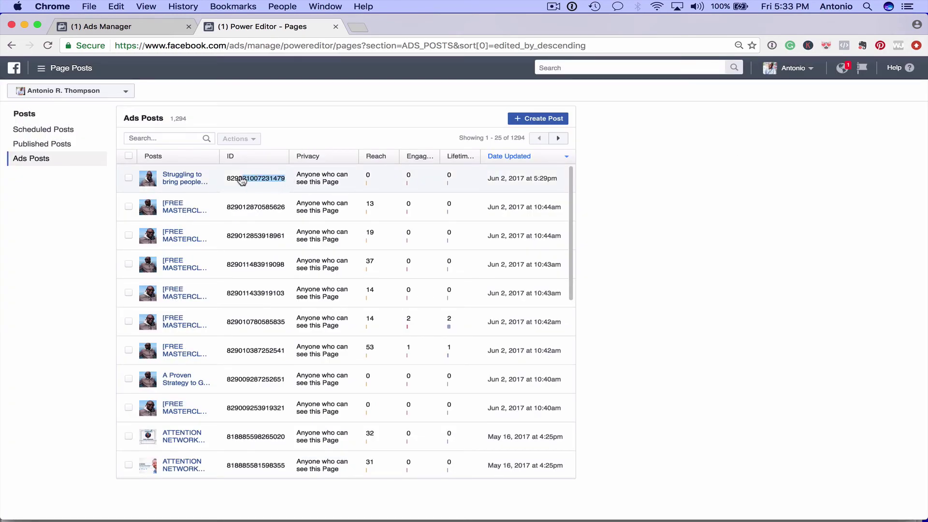
click(227, 178)
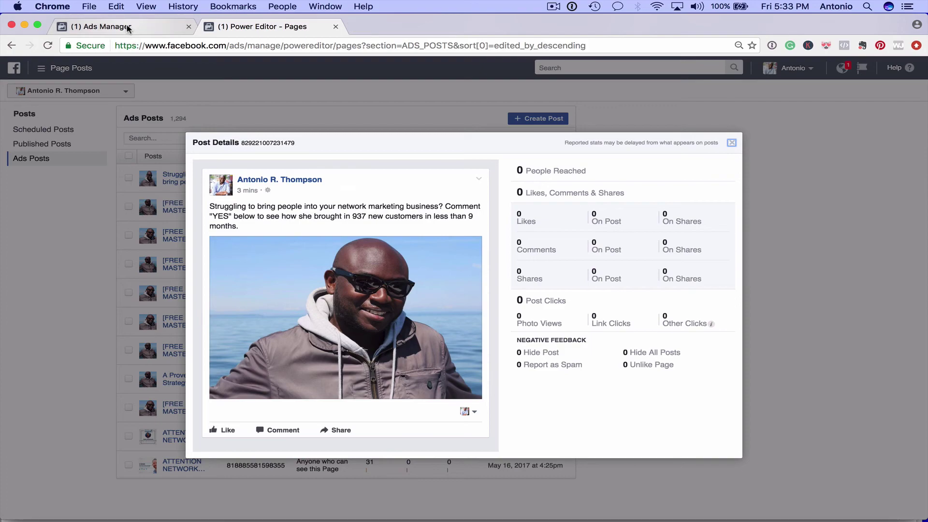
click(129, 28)
click(316, 302)
key(super+v)
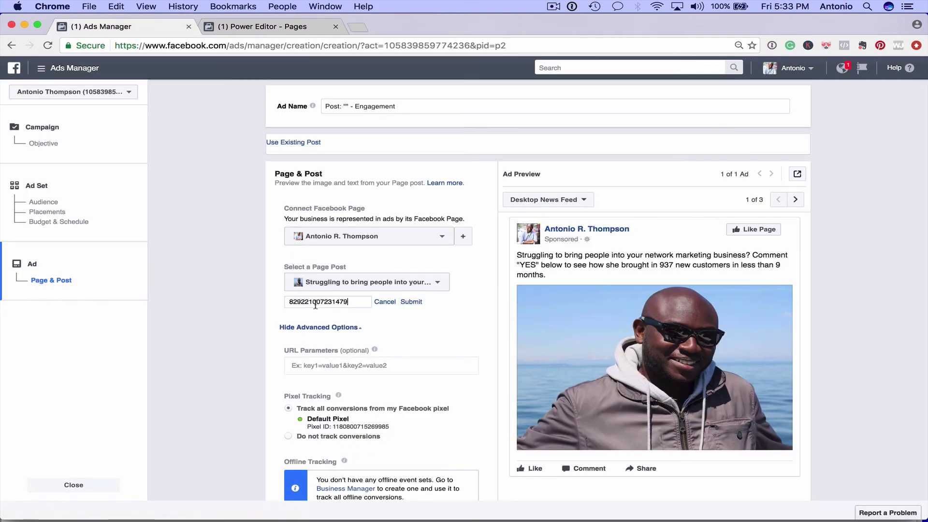
drag(352, 301, 224, 292)
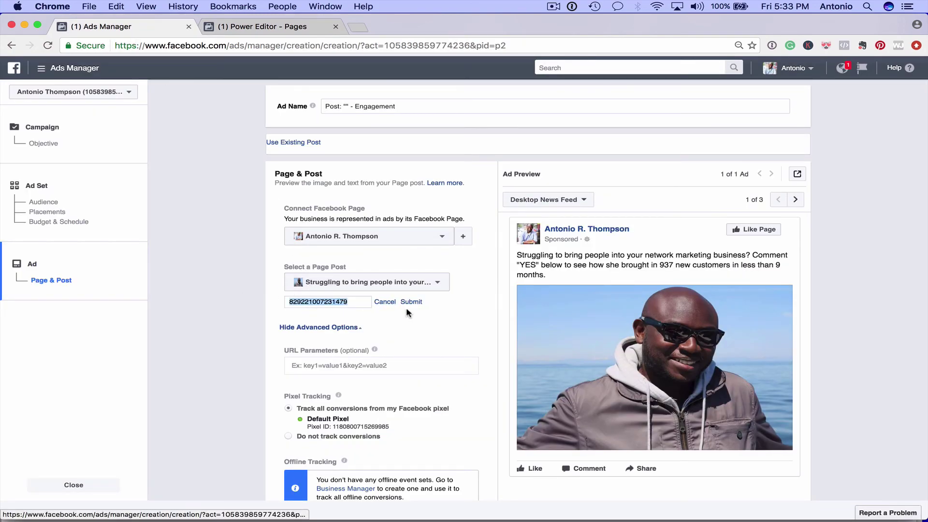
click(290, 302)
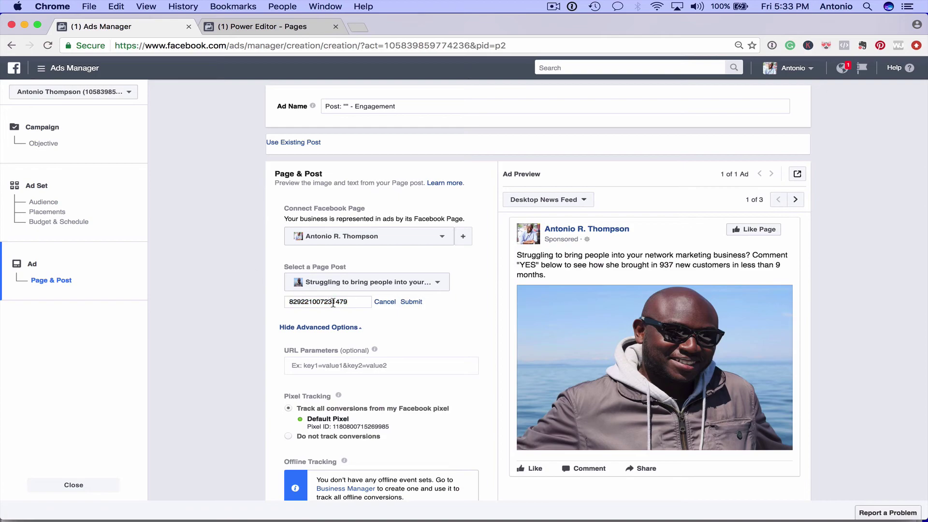
key(super+a)
key(BackSpace)
scroll(405, 330, down, 5)
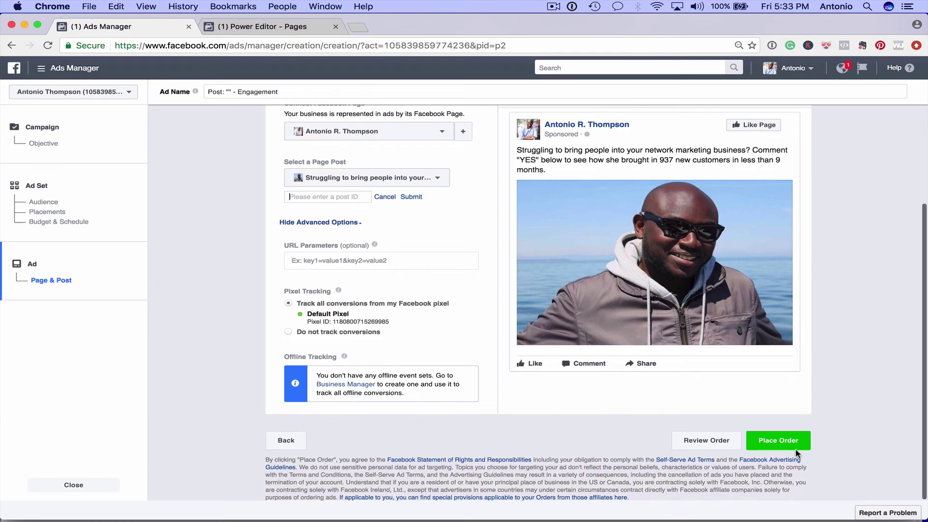
- Place the order for the $5-per-day engagement ad running Jun 2–Jul 4
click(778, 440)
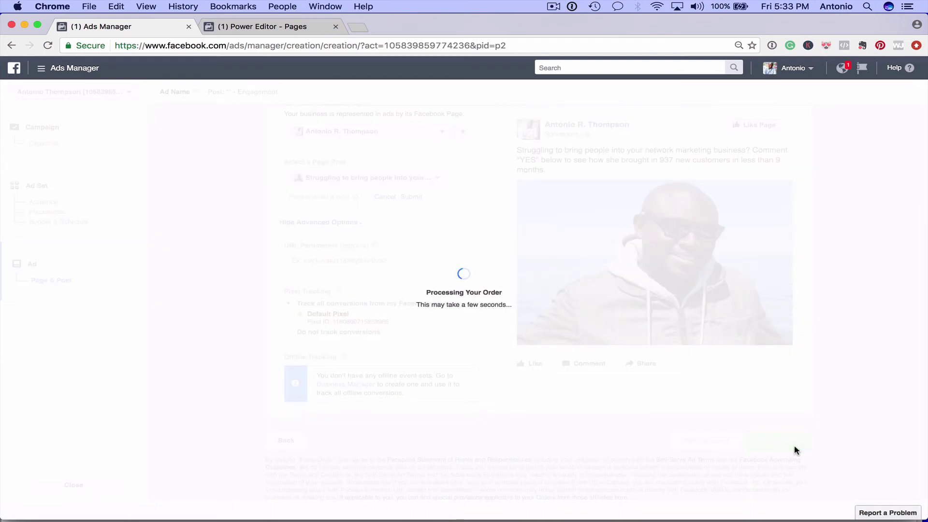